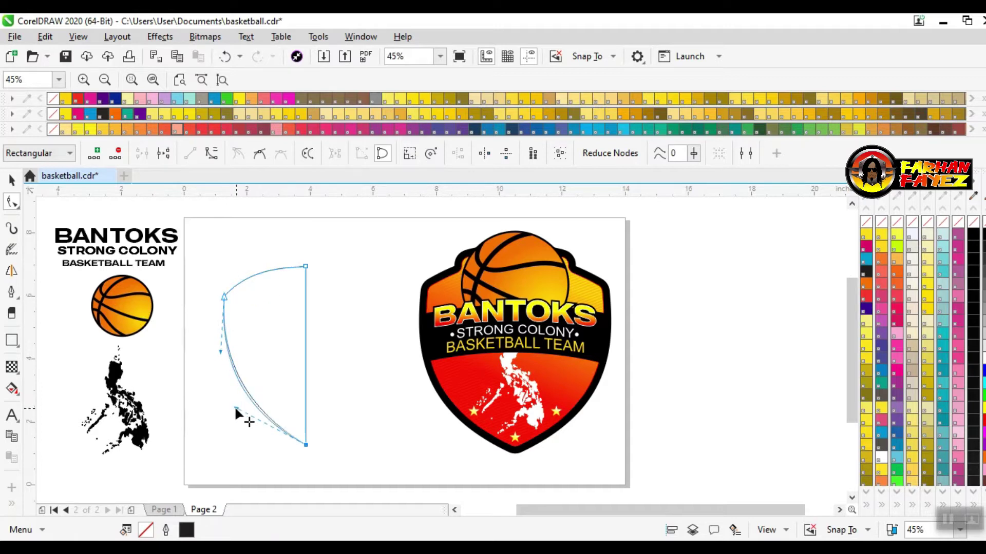
Copy and paste the half-shield outline, mirror it horizontally and place it against the original's straight right edge
{"action": "left_click", "coordinate": [12, 179]}
{"action": "right_click", "coordinate": [245, 338]}
{"action": "left_click", "coordinate": [280, 288]}
{"action": "left_click", "coordinate": [354, 336]}
{"action": "right_click", "coordinate": [354, 335]}
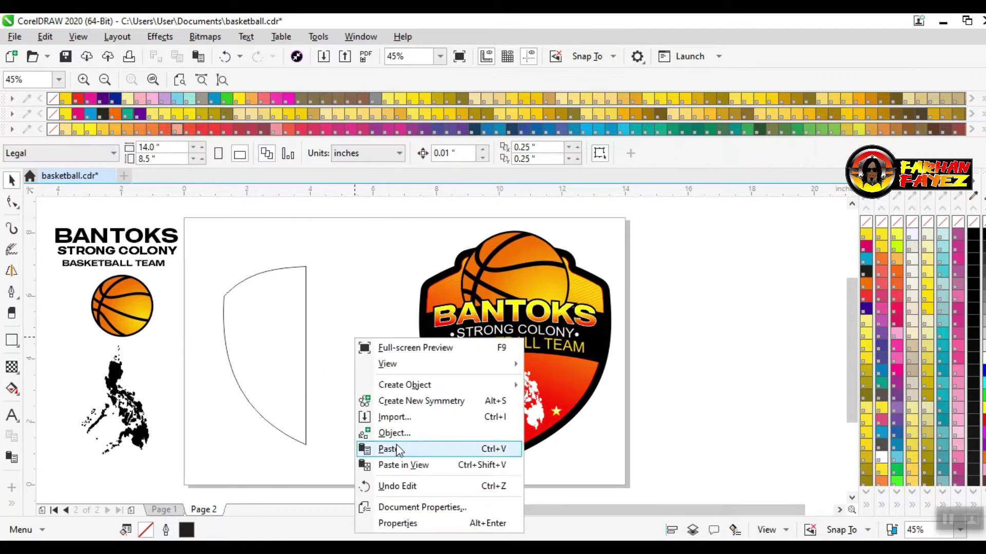
{"action": "left_click", "coordinate": [397, 449]}
{"action": "left_click", "coordinate": [347, 155]}
{"action": "left_click_drag", "start_coordinate": [258, 308], "coordinate": [338, 315]}
Weld the two mirrored halves into a single closed shield outline
{"action": "left_click", "coordinate": [282, 318], "text": "shift"}
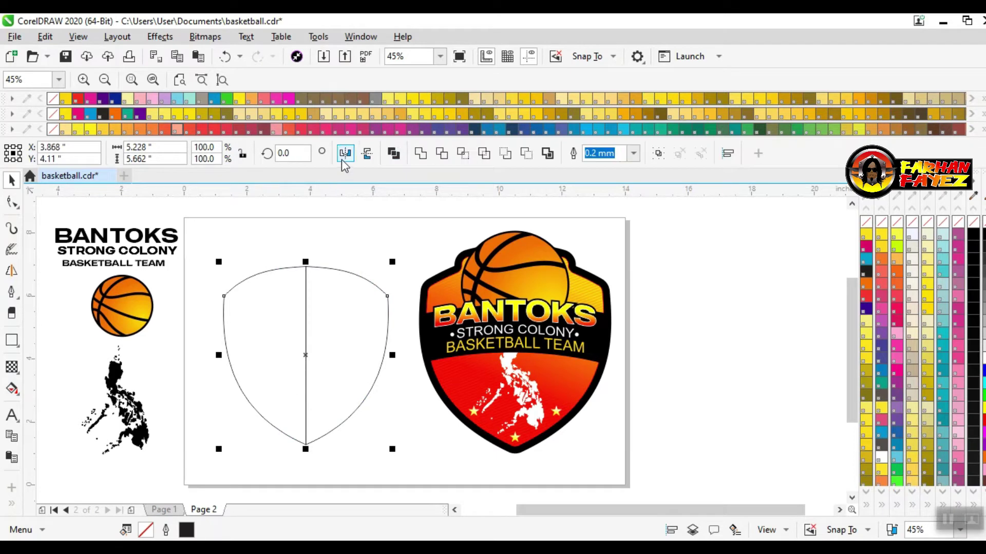
{"action": "left_click", "coordinate": [421, 154]}
{"action": "left_click", "coordinate": [373, 242]}
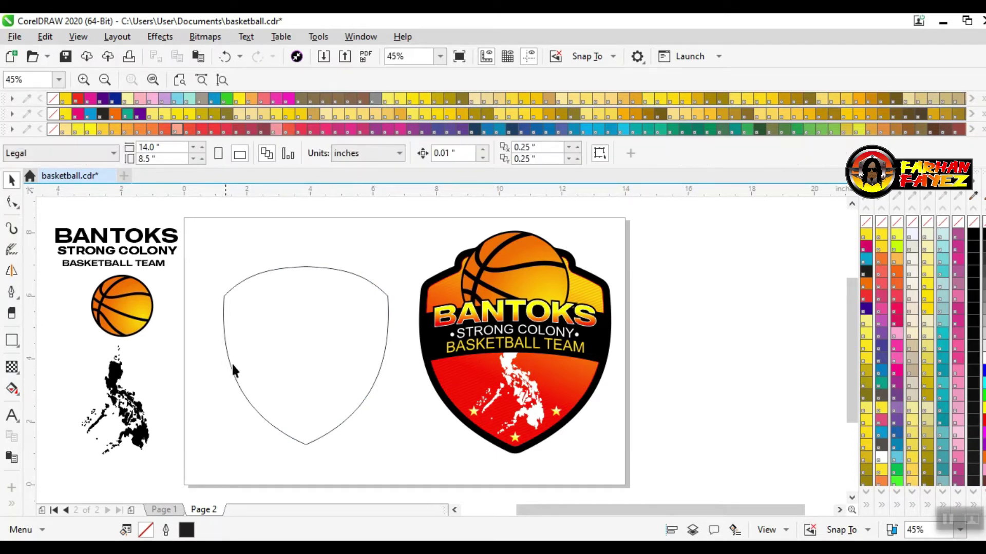
Draw a rectangle about 3.5 by 1.55 inches centred across the shield's upper edge and weld it to the shield
{"action": "left_click", "coordinate": [12, 340]}
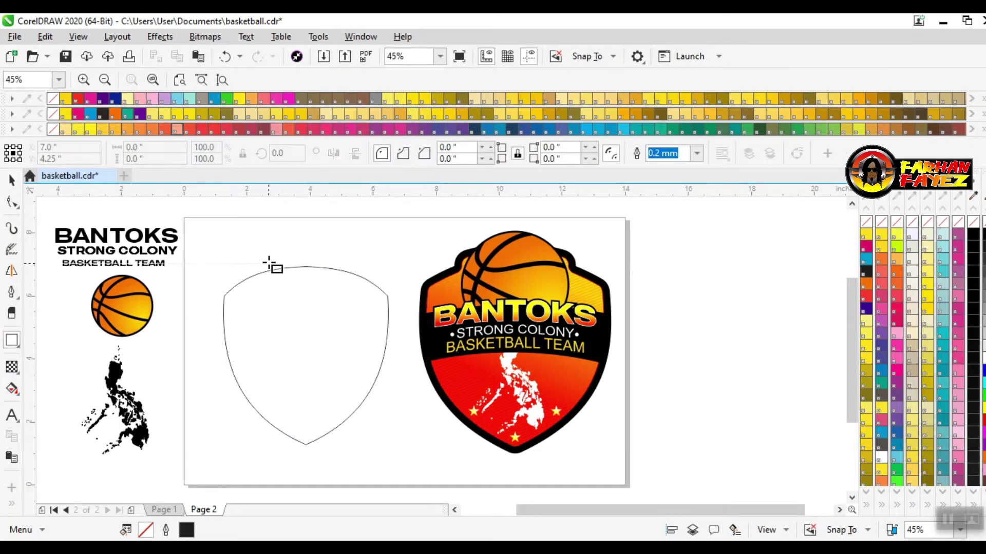
{"action": "left_click_drag", "start_coordinate": [290, 277], "coordinate": [361, 312]}
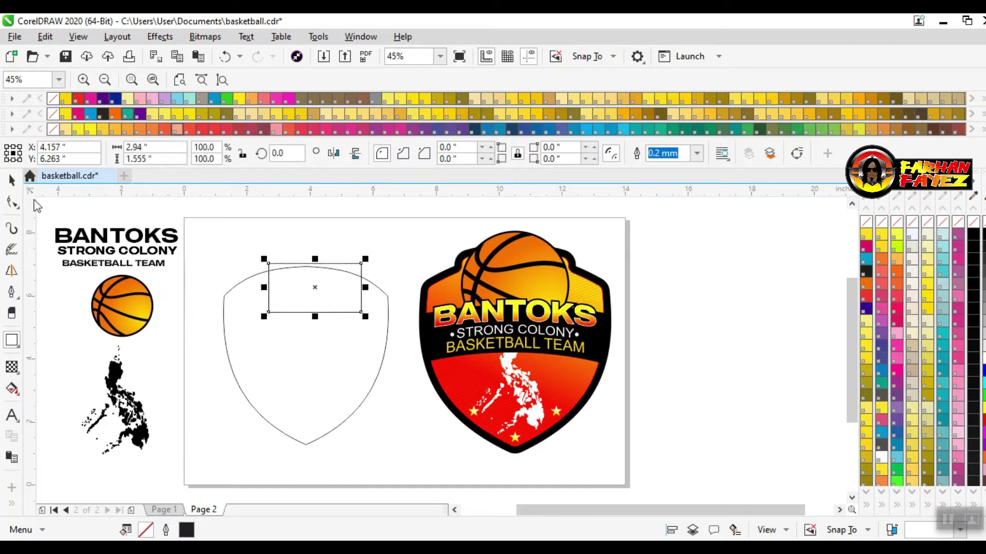
{"action": "left_click_drag", "start_coordinate": [263, 287], "coordinate": [246, 288]}
{"action": "left_click_drag", "start_coordinate": [325, 291], "coordinate": [324, 288]}
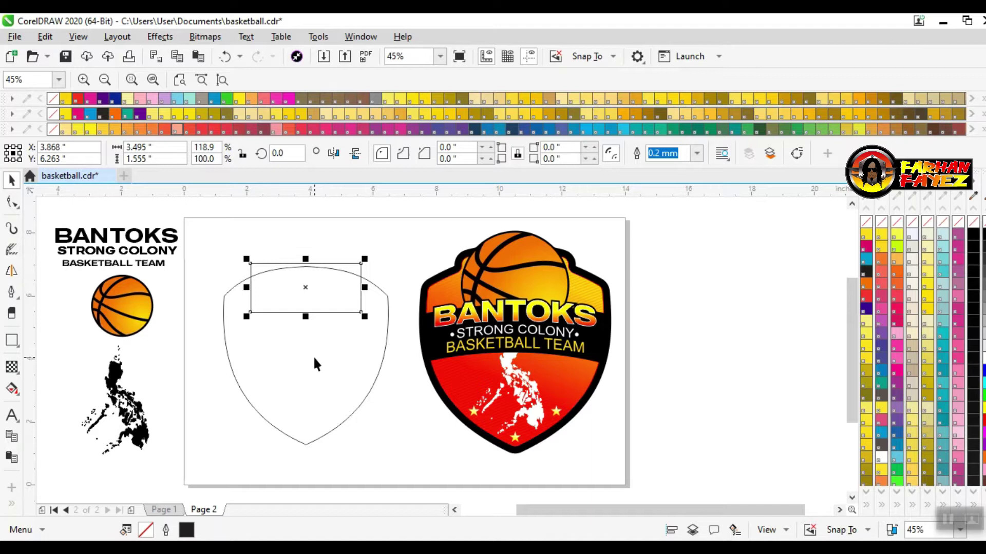
{"action": "left_click", "coordinate": [314, 358], "text": "shift"}
{"action": "left_click", "coordinate": [420, 153]}
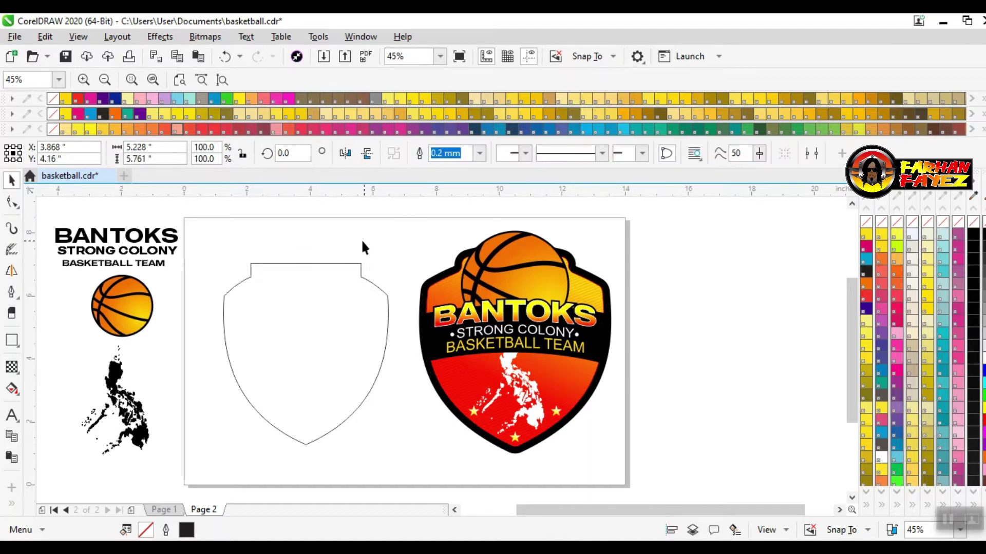
Convert the shield's flat upper edge to a curve bowed upward, and enlarge the shield to about 5.58 inches wide
{"action": "left_click", "coordinate": [12, 202]}
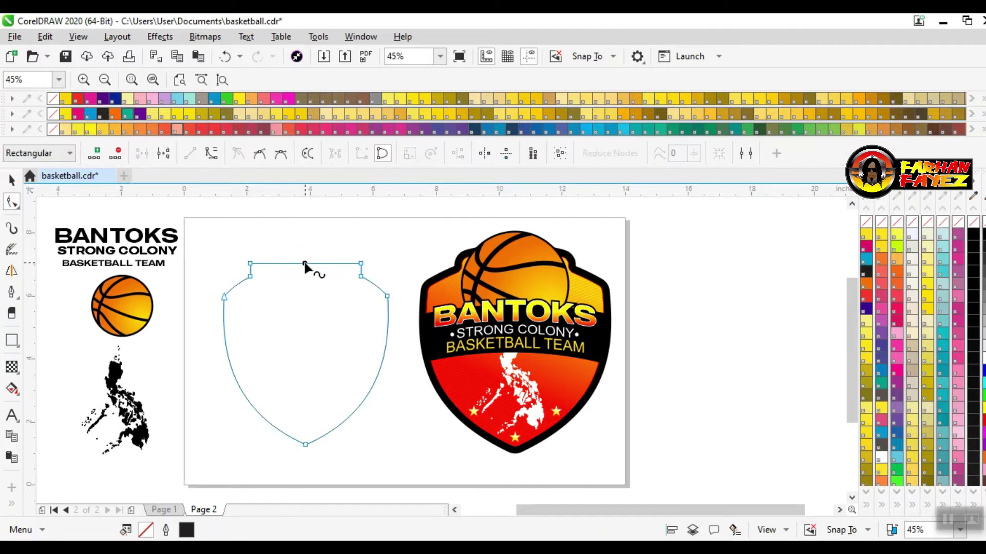
{"action": "left_click", "coordinate": [213, 159]}
{"action": "left_click_drag", "start_coordinate": [307, 261], "coordinate": [309, 254]}
{"action": "left_click", "coordinate": [12, 181]}
{"action": "left_click_drag", "start_coordinate": [391, 349], "coordinate": [353, 354]}
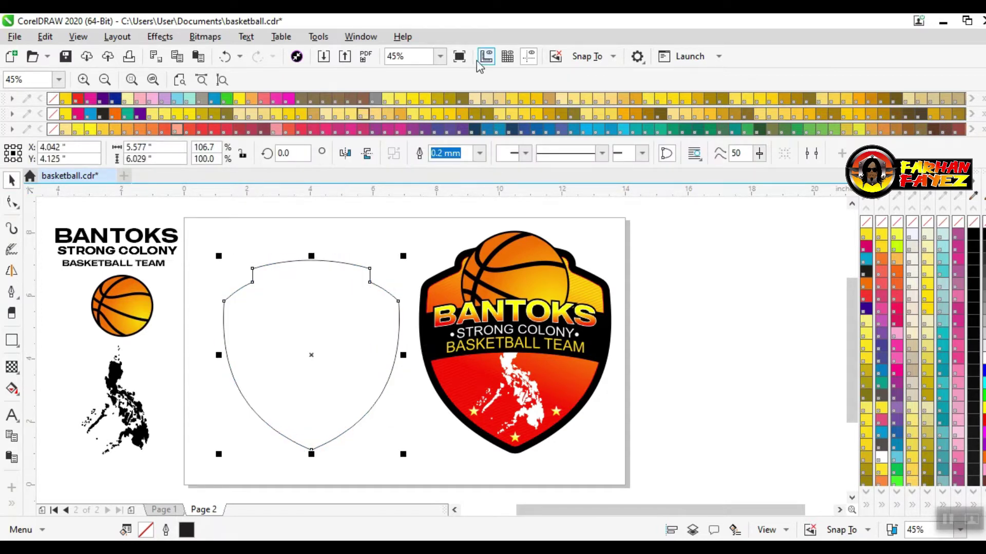
Round the shield's corners with a fillet radius of 0.095 inch
{"action": "left_click", "coordinate": [361, 37]}
{"action": "mouse_move", "coordinate": [457, 230]}
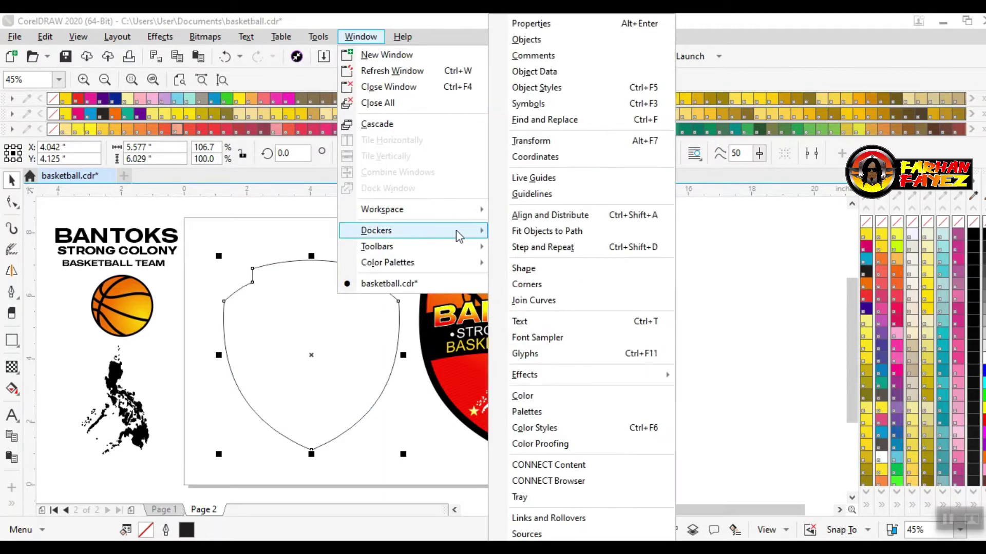
{"action": "left_click", "coordinate": [543, 284]}
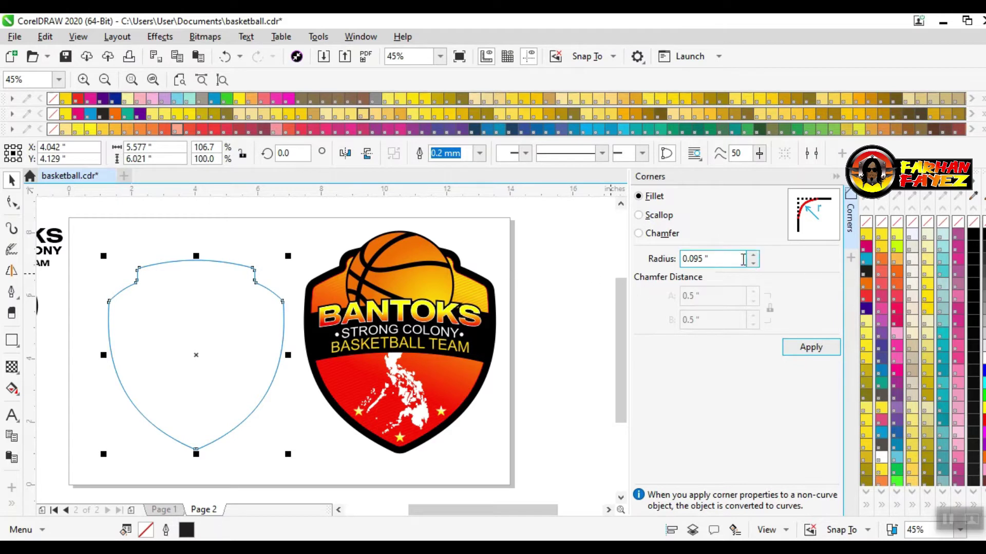
{"action": "left_click", "coordinate": [807, 350]}
{"action": "left_click", "coordinate": [849, 180]}
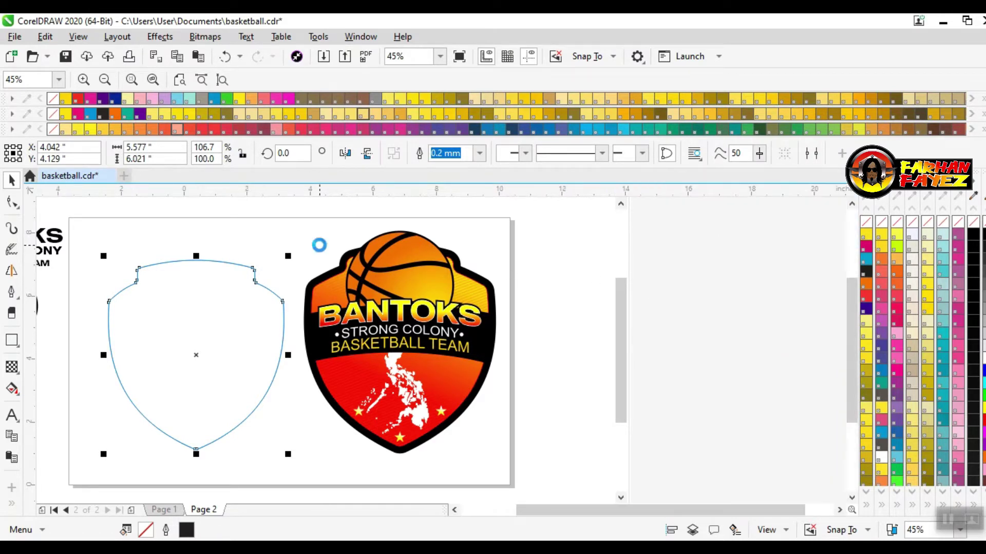
{"action": "left_click", "coordinate": [382, 269]}
Fill the shield with a linear gradient running diagonally from red near the bottom to yellow at the upper-right corner
{"action": "left_click", "coordinate": [286, 284]}
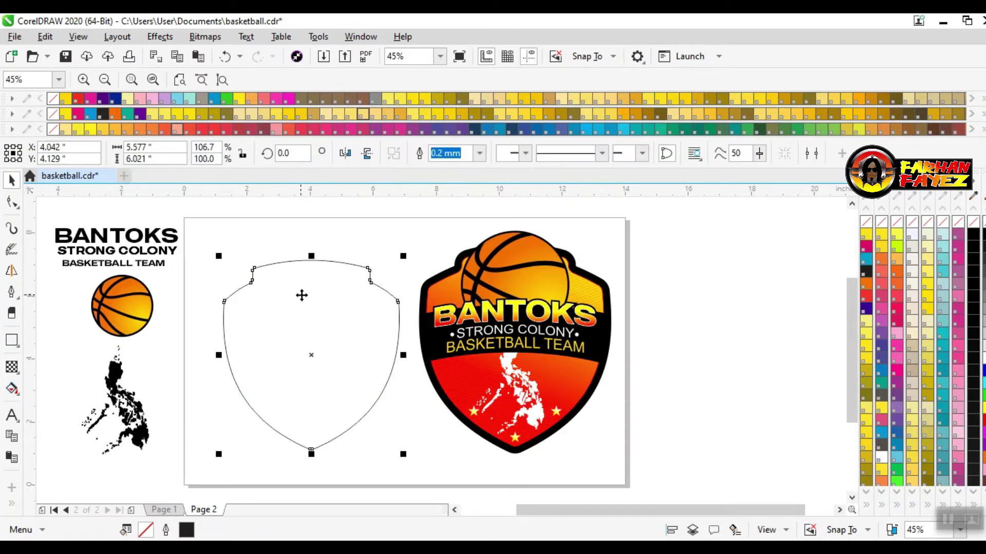
{"action": "left_click_drag", "start_coordinate": [264, 425], "coordinate": [343, 293]}
{"action": "left_click", "coordinate": [880, 361]}
{"action": "left_click", "coordinate": [265, 427]}
{"action": "left_click", "coordinate": [983, 420]}
{"action": "left_click_drag", "start_coordinate": [265, 425], "coordinate": [304, 390]}
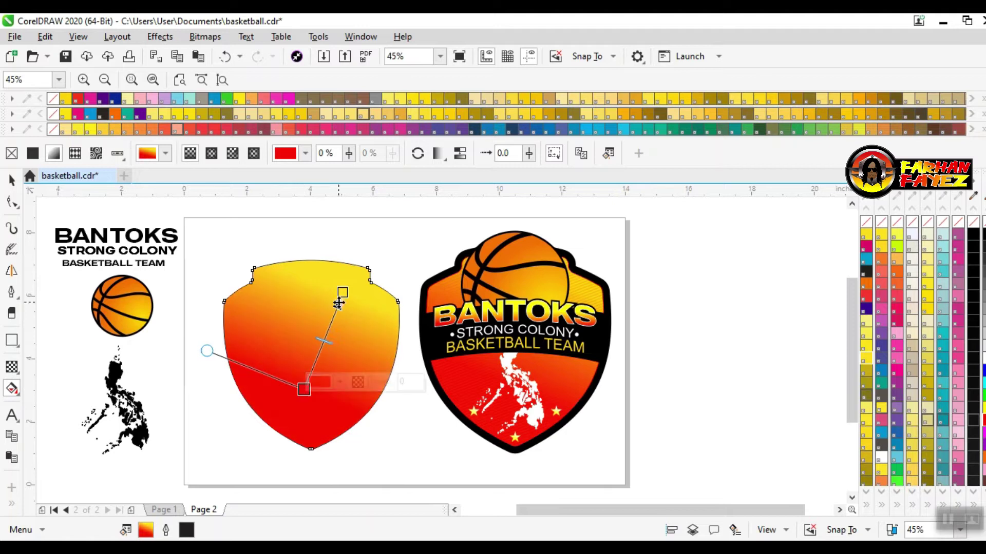
{"action": "left_click_drag", "start_coordinate": [338, 303], "coordinate": [387, 293]}
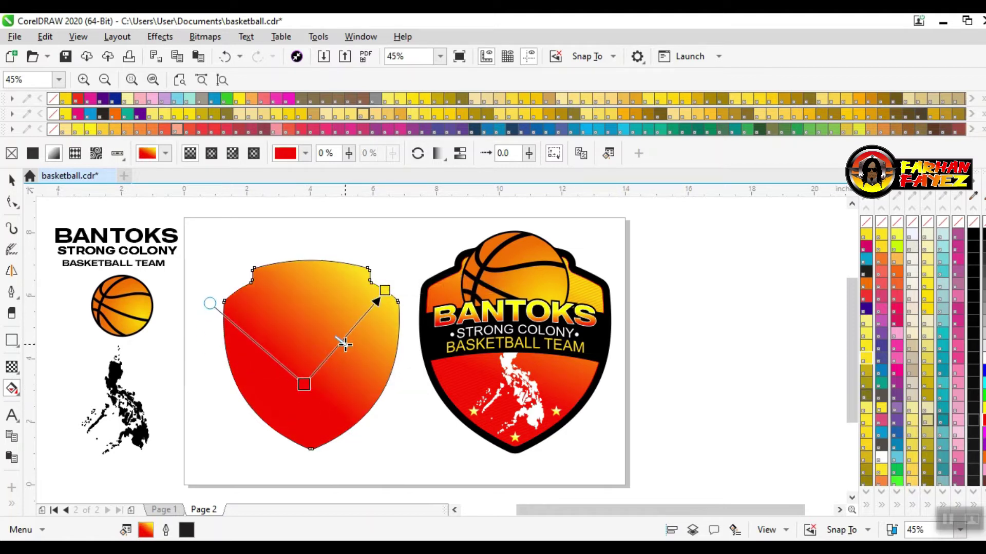
{"action": "left_click", "coordinate": [11, 180]}
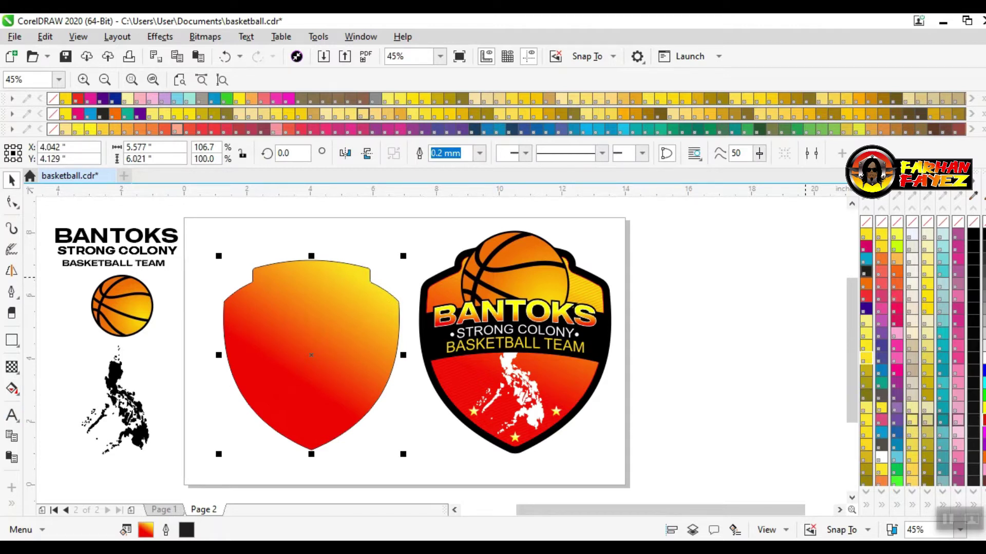
Add an outward contour around the shield, about 6.13 inches wide overall, and break it apart from the shield
{"action": "left_click", "coordinate": [15, 373]}
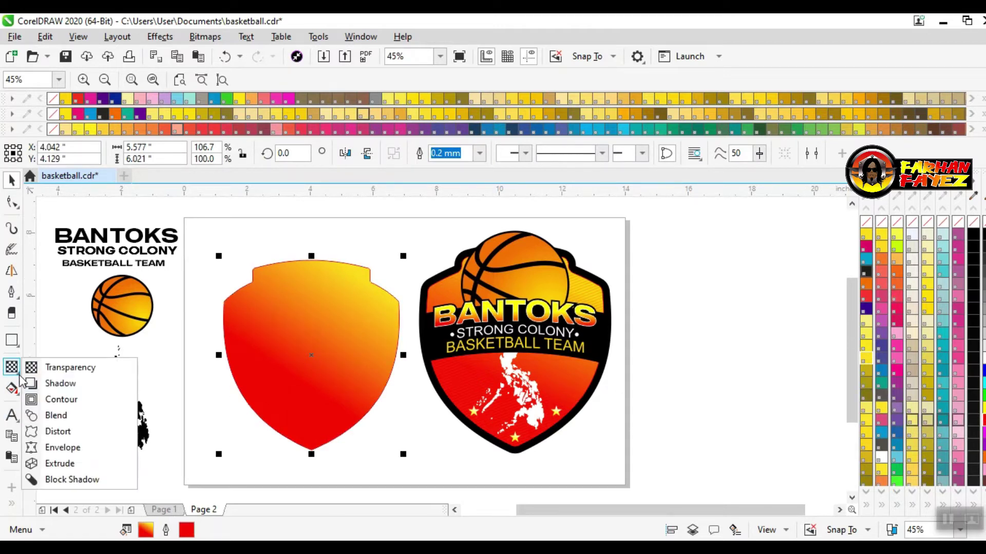
{"action": "left_click", "coordinate": [58, 398]}
{"action": "left_click_drag", "start_coordinate": [399, 306], "coordinate": [408, 307]}
{"action": "left_click", "coordinate": [12, 181]}
{"action": "right_click", "coordinate": [326, 255]}
{"action": "left_click", "coordinate": [362, 276]}
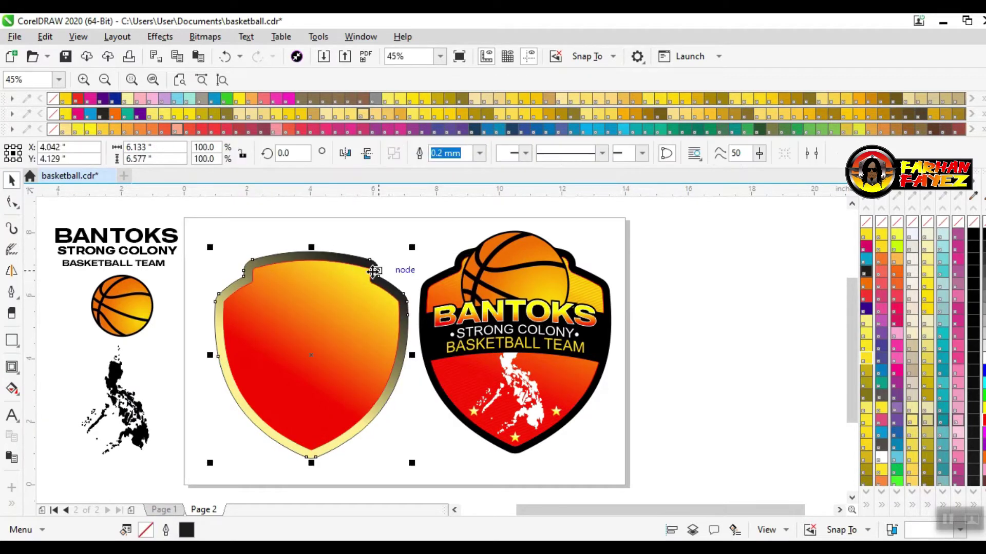
Fill the separated contour border with black and remove its outline
{"action": "left_click", "coordinate": [973, 222]}
{"action": "left_click", "coordinate": [976, 238]}
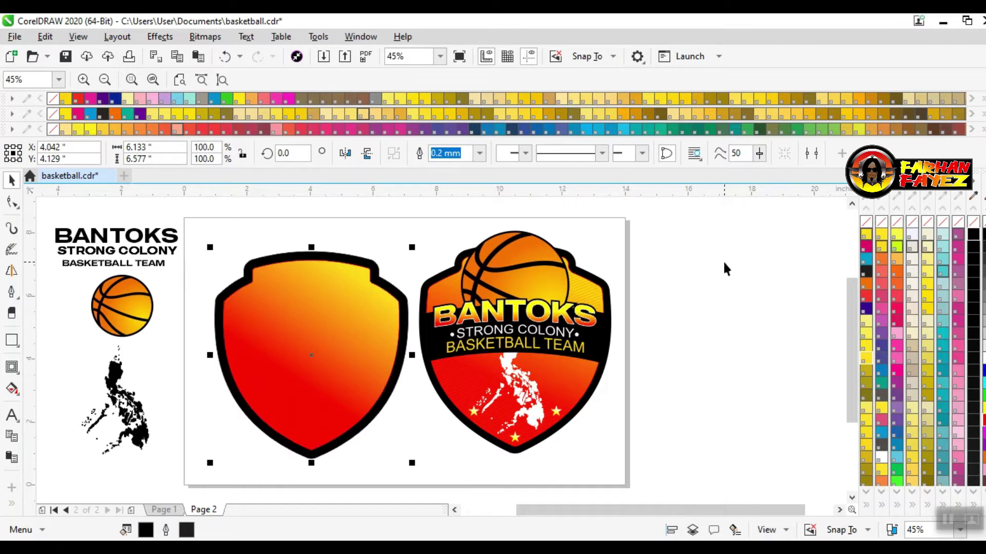
{"action": "right_click", "coordinate": [884, 222]}
{"action": "key", "text": "Escape"}
{"action": "left_click", "coordinate": [298, 291]}
{"action": "left_click", "coordinate": [192, 233]}
Draw a thin horizontal bar about 9.4 by 0.11 inches beside the page, filled red without an outline
{"action": "key", "text": "F6"}
{"action": "left_click_drag", "start_coordinate": [657, 243], "coordinate": [825, 245]}
{"action": "left_click", "coordinate": [984, 420]}
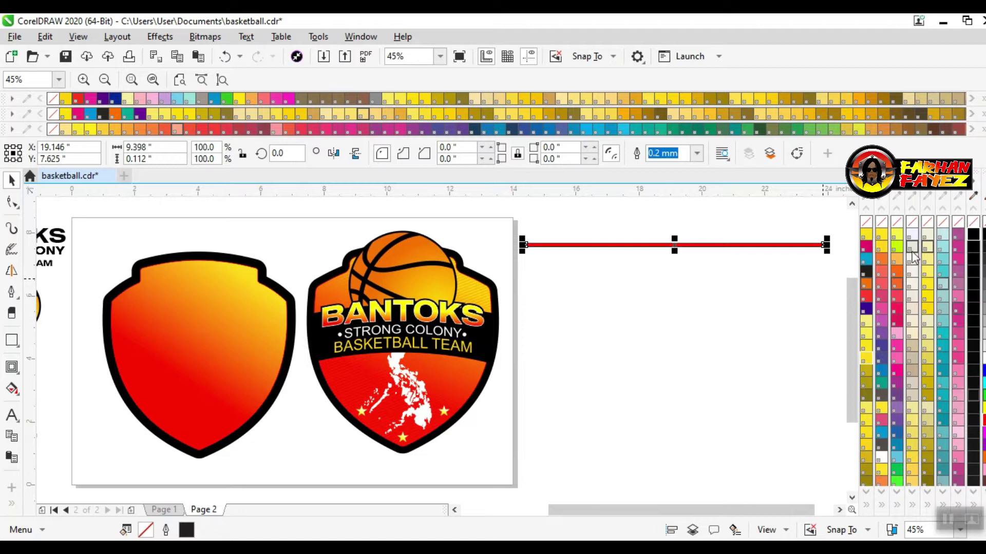
{"action": "right_click", "coordinate": [865, 224]}
Duplicate the red bar straight down to the page's lower edge level and blend the two bars with 48 steps
{"action": "left_click_drag", "start_coordinate": [699, 244], "coordinate": [730, 481]}
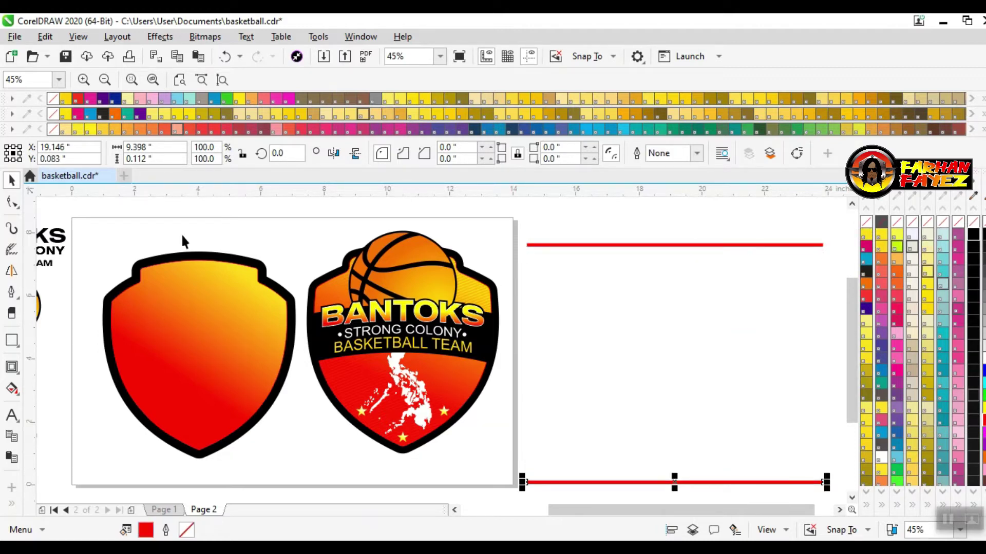
{"action": "left_click", "coordinate": [20, 375]}
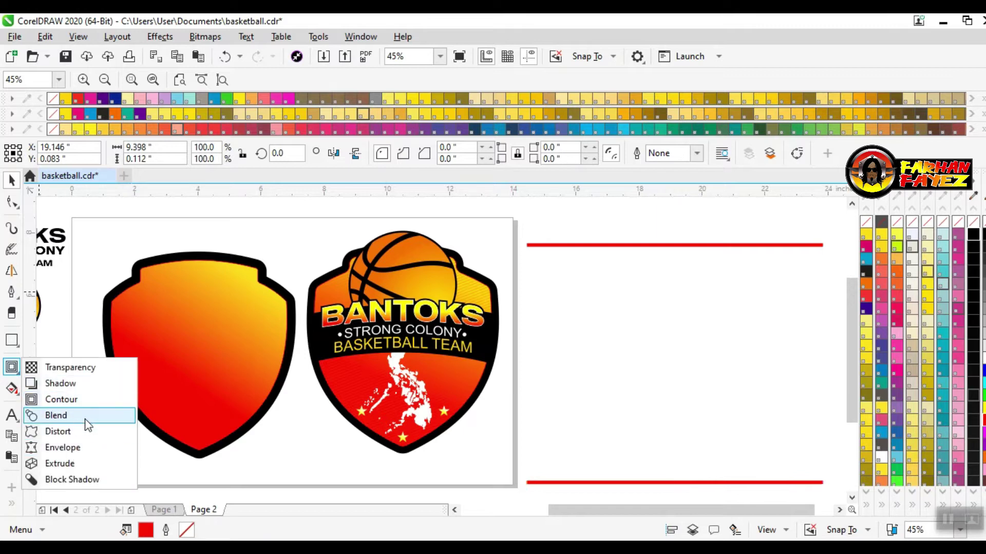
{"action": "left_click", "coordinate": [86, 422]}
{"action": "left_click_drag", "start_coordinate": [674, 245], "coordinate": [675, 481]}
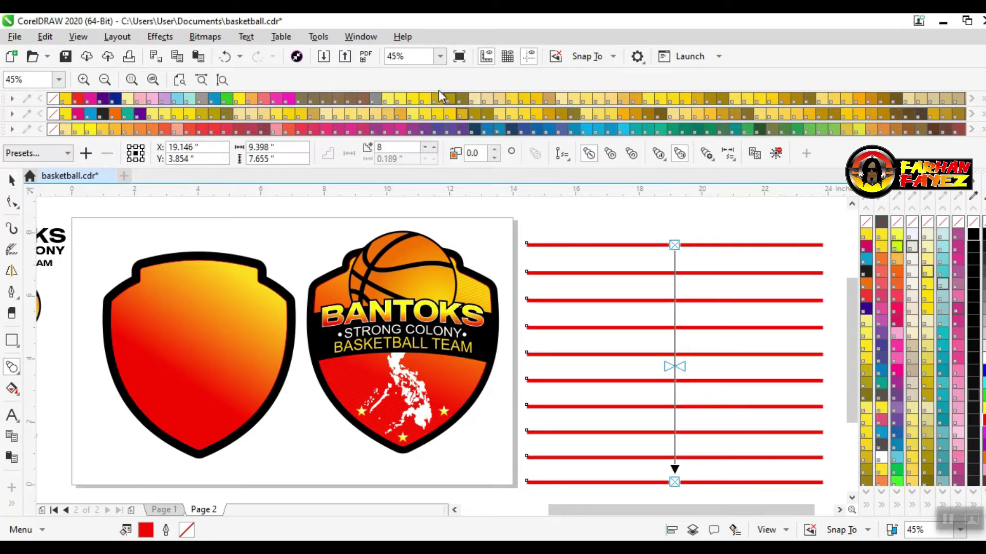
{"action": "left_click_drag", "start_coordinate": [435, 149], "coordinate": [434, 148]}
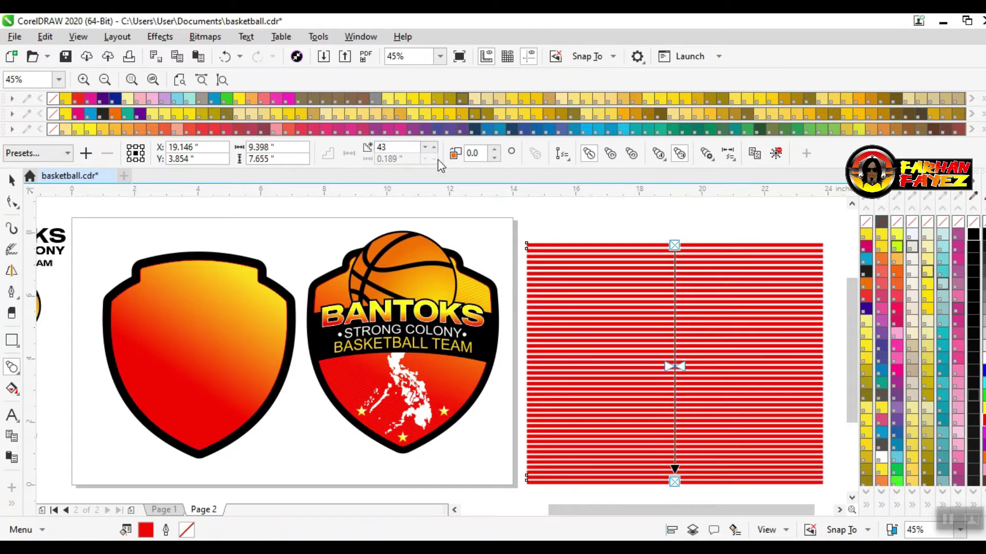
Recolour the blended stripes orange and group them
{"action": "left_click", "coordinate": [867, 299]}
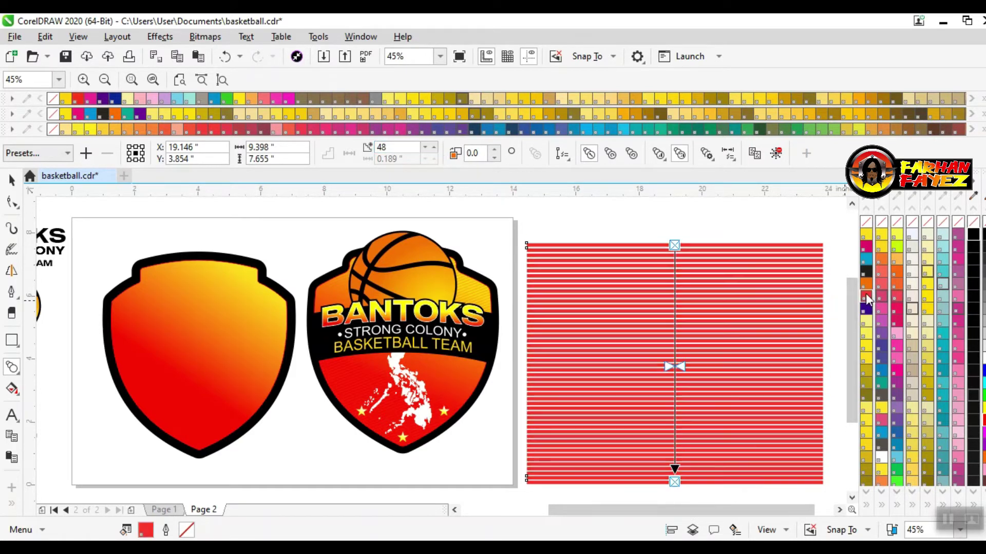
{"action": "left_click", "coordinate": [864, 286]}
{"action": "left_click", "coordinate": [14, 181]}
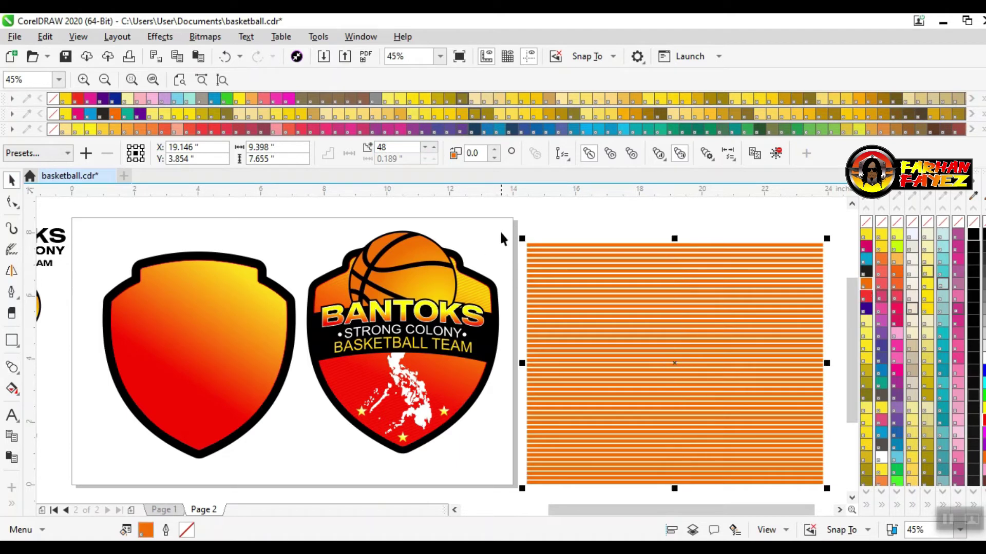
{"action": "scroll", "coordinate": [822, 470], "scroll_direction": "down", "scroll_amount": 1}
{"action": "right_click", "coordinate": [749, 313]}
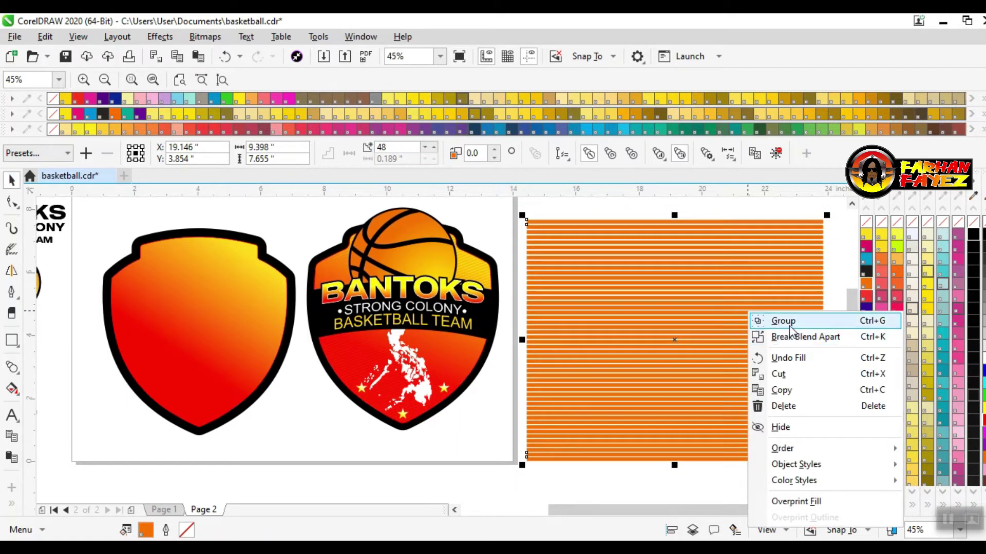
{"action": "left_click", "coordinate": [770, 321]}
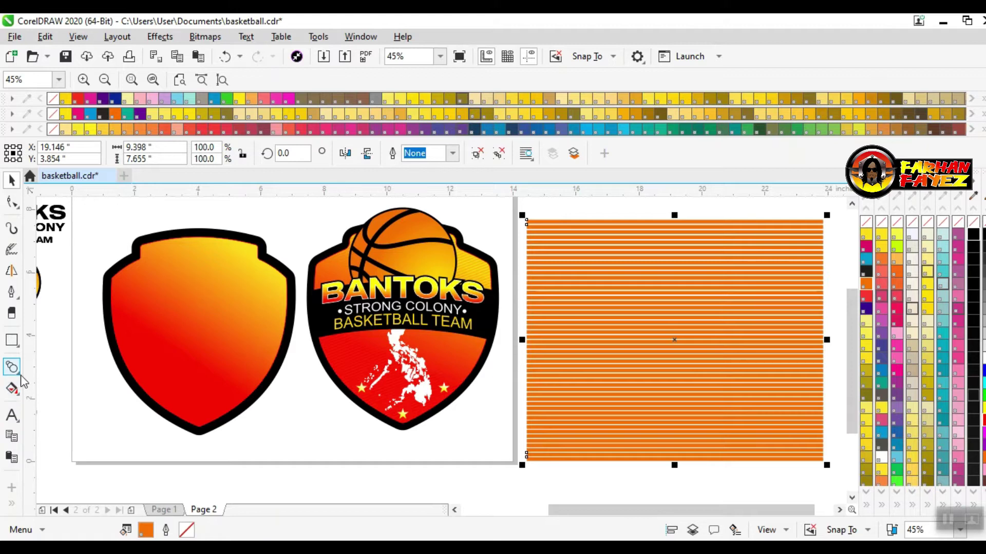
Apply a uniform transparency to the orange stripe group so the stripes turn pale
{"action": "left_click", "coordinate": [19, 373]}
{"action": "left_click", "coordinate": [95, 368]}
{"action": "left_click_drag", "start_coordinate": [647, 476], "coordinate": [667, 476]}
{"action": "left_click", "coordinate": [13, 179]}
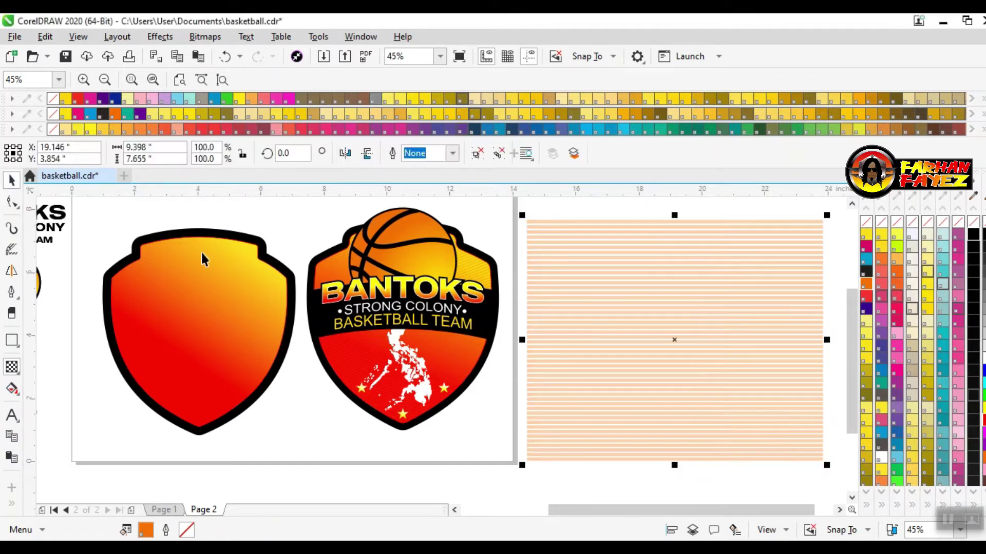
Rotate the stripe group about 26 degrees and PowerClip it inside the gradient shield
{"action": "left_click_drag", "start_coordinate": [647, 279], "coordinate": [388, 335]}
{"action": "left_click", "coordinate": [433, 334]}
{"action": "left_click_drag", "start_coordinate": [568, 273], "coordinate": [501, 228]}
{"action": "right_click", "coordinate": [522, 385]}
{"action": "left_click", "coordinate": [579, 145]}
{"action": "left_click", "coordinate": [126, 282]}
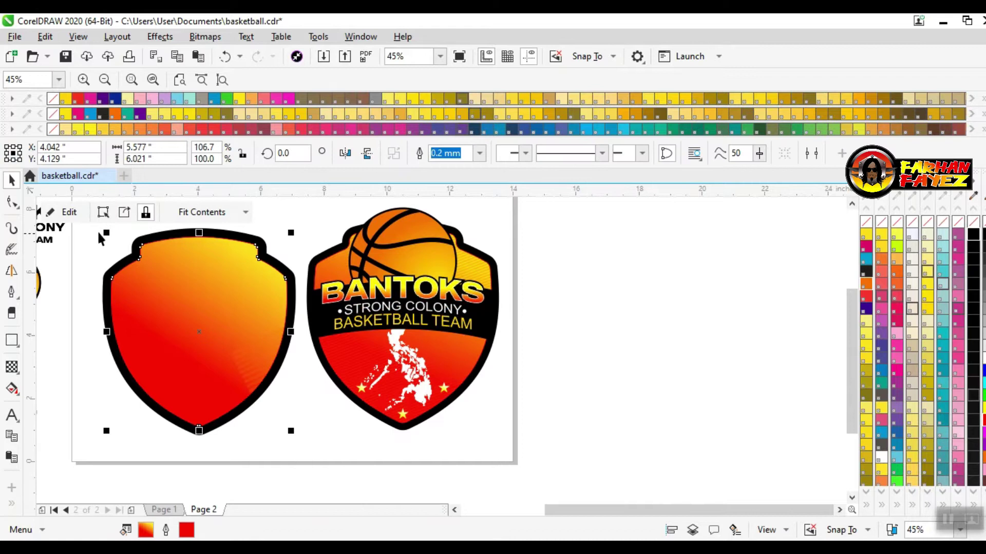
Edit the shield's PowerClip contents, moving the slanted stripes so they cover the whole shield, and finish editing
{"action": "left_click", "coordinate": [62, 212]}
{"action": "left_click_drag", "start_coordinate": [381, 436], "coordinate": [177, 366]}
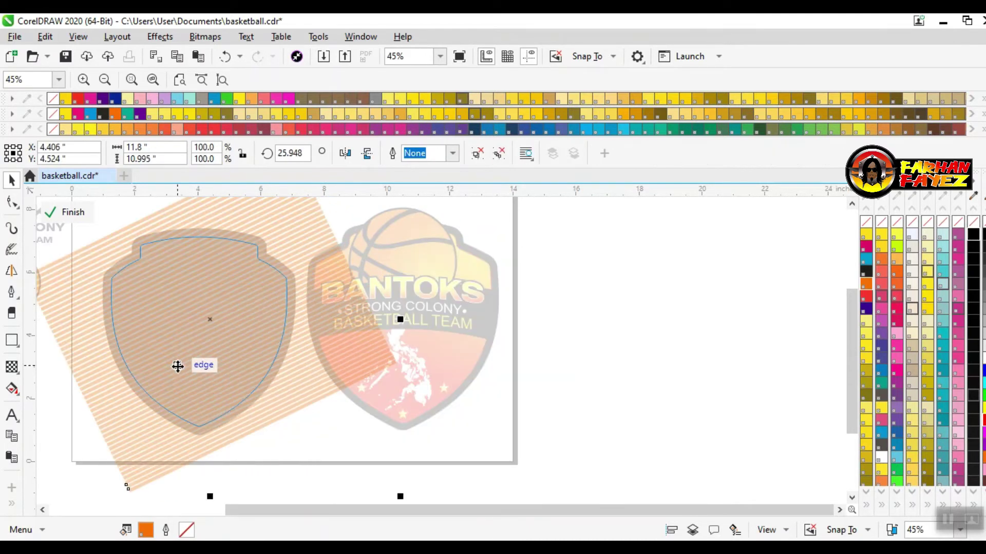
{"action": "scroll", "coordinate": [286, 491], "scroll_direction": "down", "scroll_amount": 2}
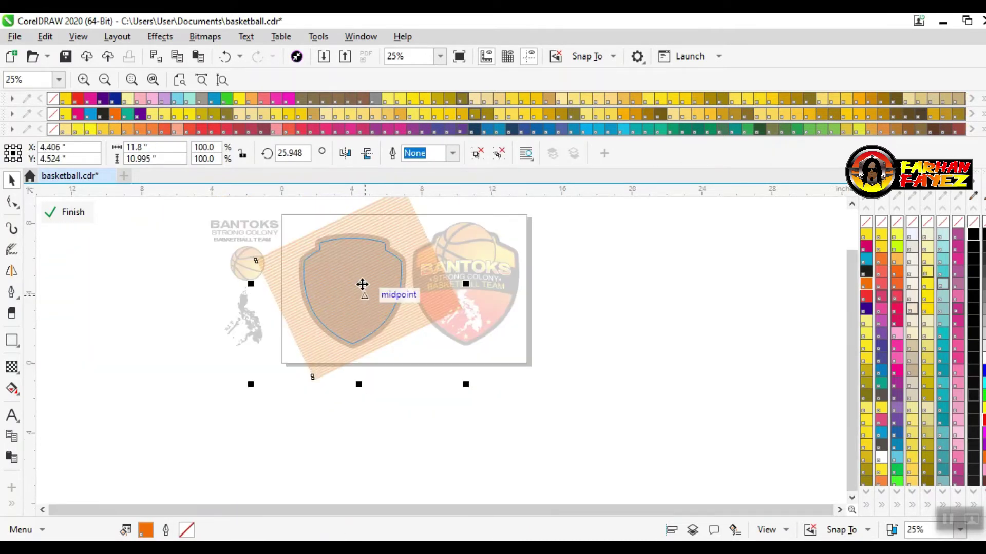
{"action": "left_click", "coordinate": [73, 212]}
Move the striped shield together with its black border slightly up and to the left on the page
{"action": "scroll", "coordinate": [568, 248], "scroll_direction": "up", "scroll_amount": 1}
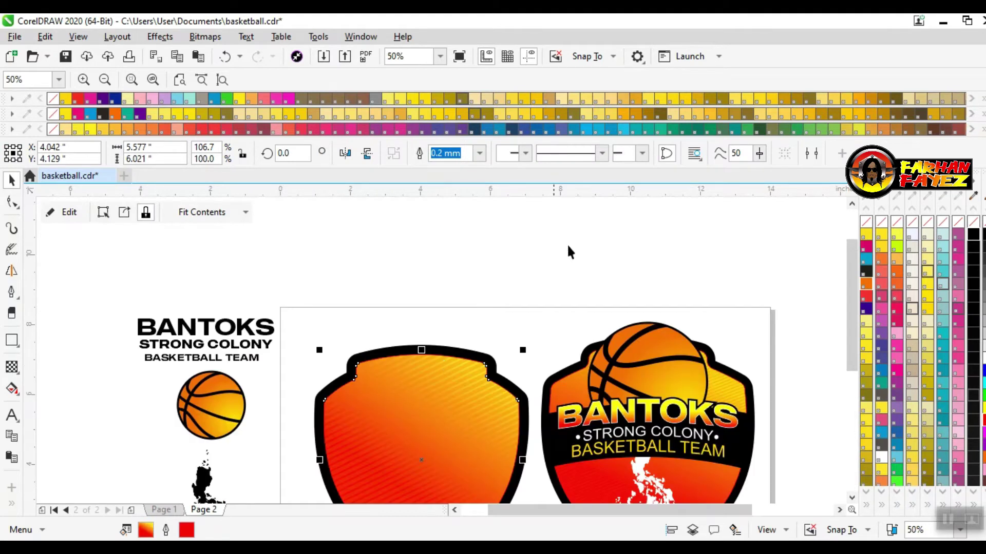
{"action": "left_click", "coordinate": [222, 79]}
{"action": "left_click", "coordinate": [716, 339]}
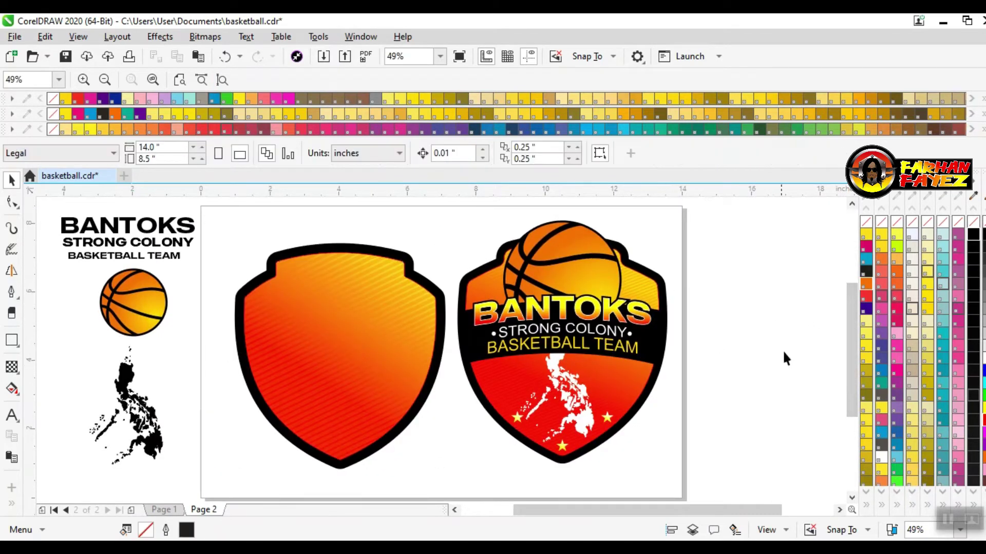
{"action": "left_click_drag", "start_coordinate": [384, 410], "coordinate": [369, 401]}
{"action": "left_click", "coordinate": [761, 374]}
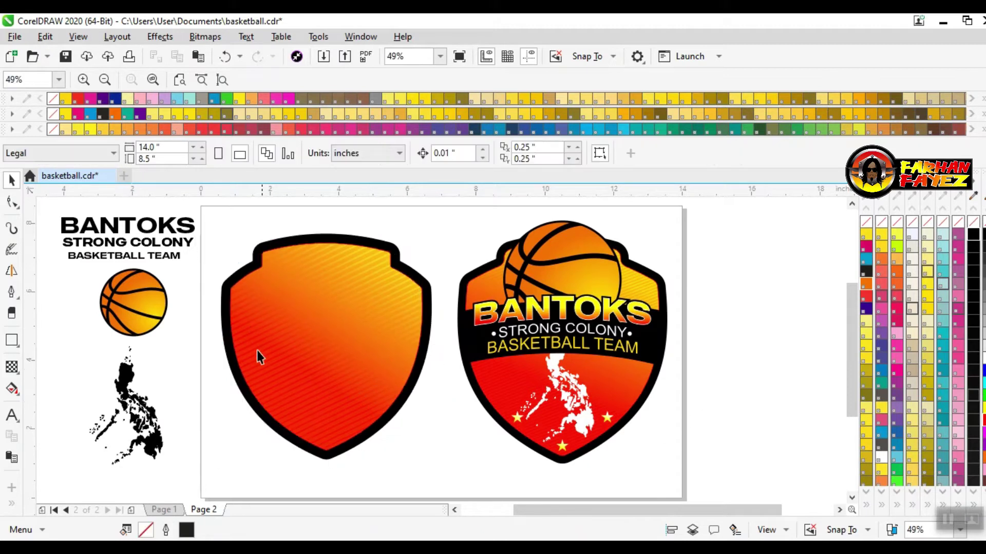
Place the basketball on the upper middle of the new shield and enlarge it to about 3.43 inches across
{"action": "left_click", "coordinate": [150, 334]}
{"action": "left_click_drag", "start_coordinate": [138, 323], "coordinate": [408, 349]}
{"action": "left_click_drag", "start_coordinate": [367, 312], "coordinate": [349, 299]}
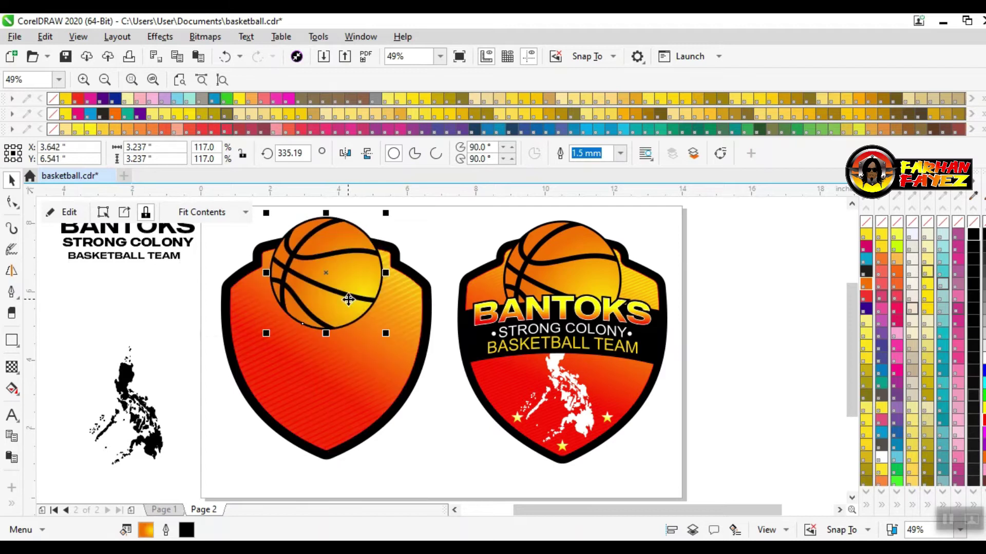
{"action": "mouse_move", "coordinate": [389, 335]}
{"action": "left_mouse_down"}
{"action": "mouse_move", "coordinate": [395, 346]}
{"action": "mouse_move", "coordinate": [392, 339]}
{"action": "left_mouse_up"}
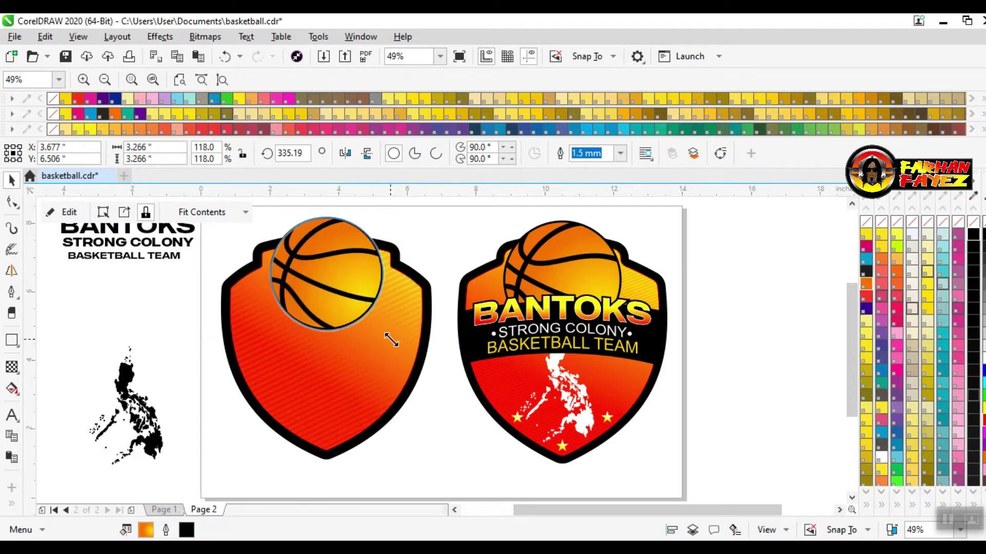
{"action": "left_click_drag", "start_coordinate": [367, 298], "coordinate": [364, 299]}
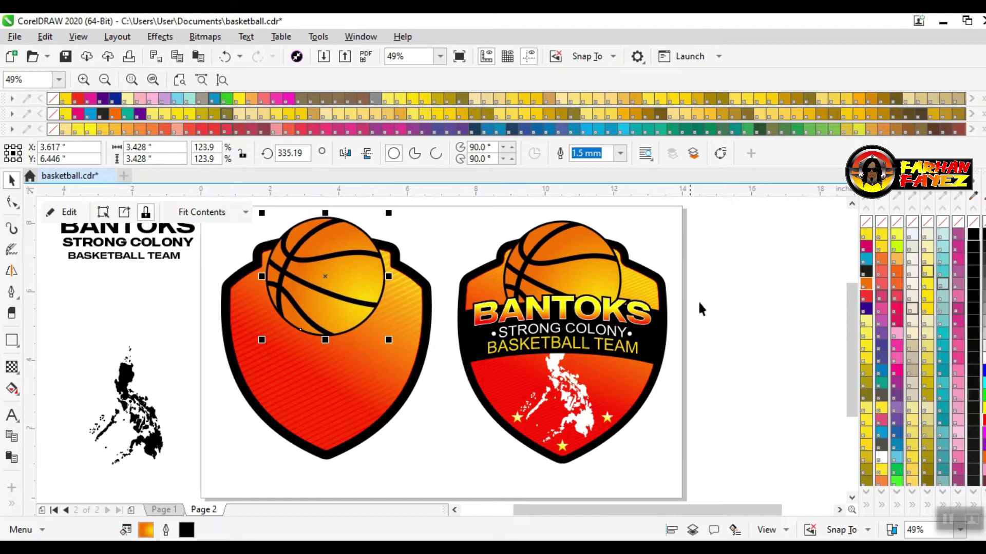
{"action": "left_click", "coordinate": [732, 283]}
Draw a rectangle about 5.94 by 1.53 inches across the middle of the new shield, overlapping the ball's lower part
{"action": "left_click", "coordinate": [12, 340]}
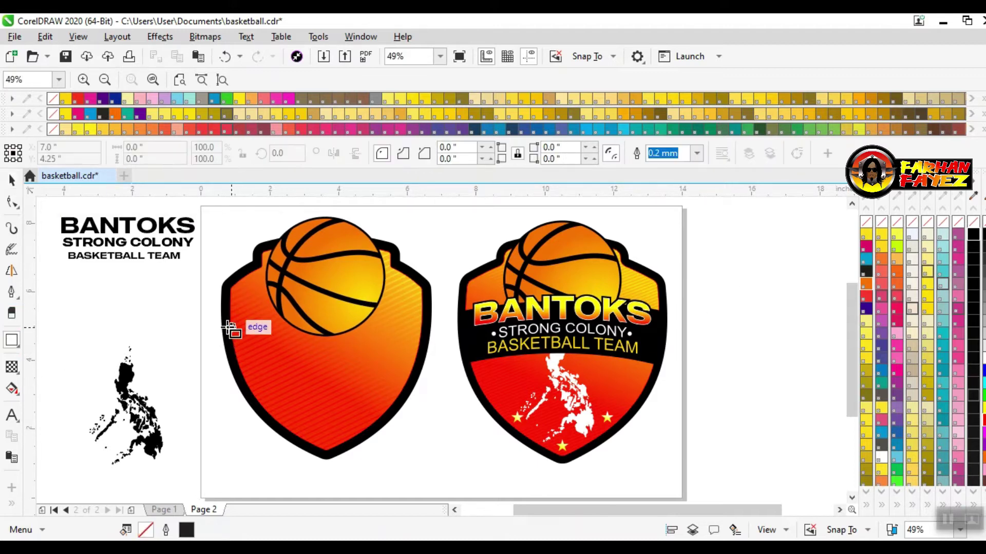
{"action": "left_click_drag", "start_coordinate": [221, 319], "coordinate": [423, 358]}
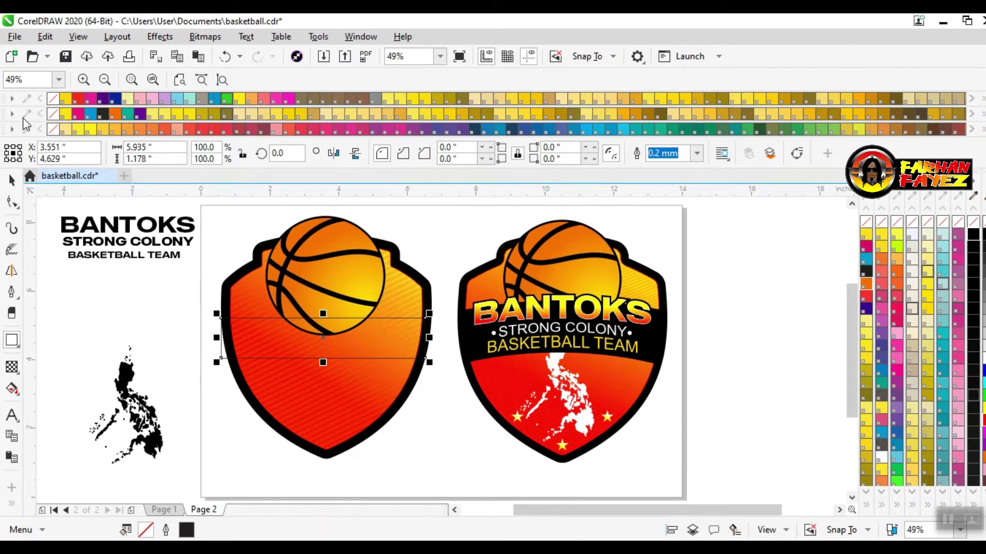
{"action": "left_click", "coordinate": [59, 80]}
{"action": "left_click", "coordinate": [20, 184]}
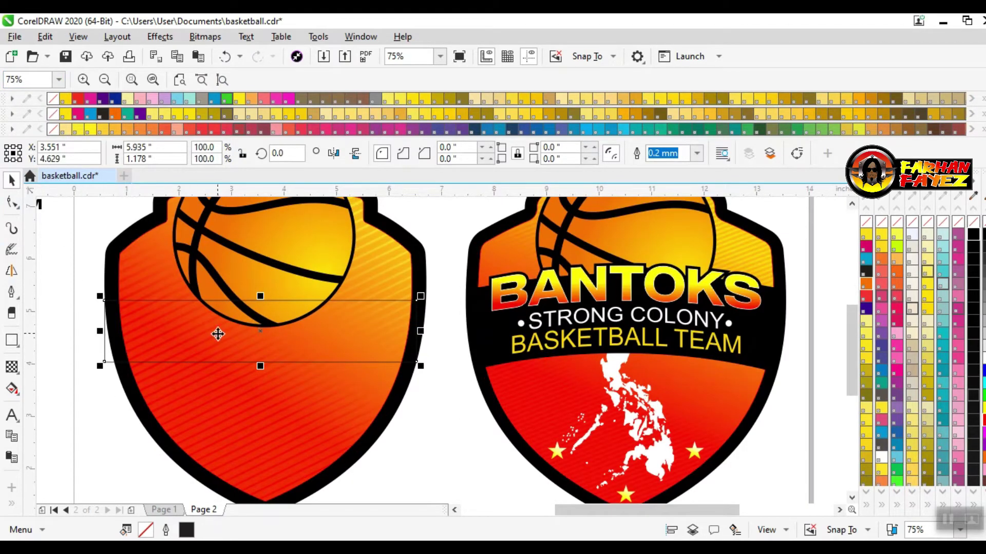
{"action": "left_click_drag", "start_coordinate": [260, 300], "coordinate": [260, 285]}
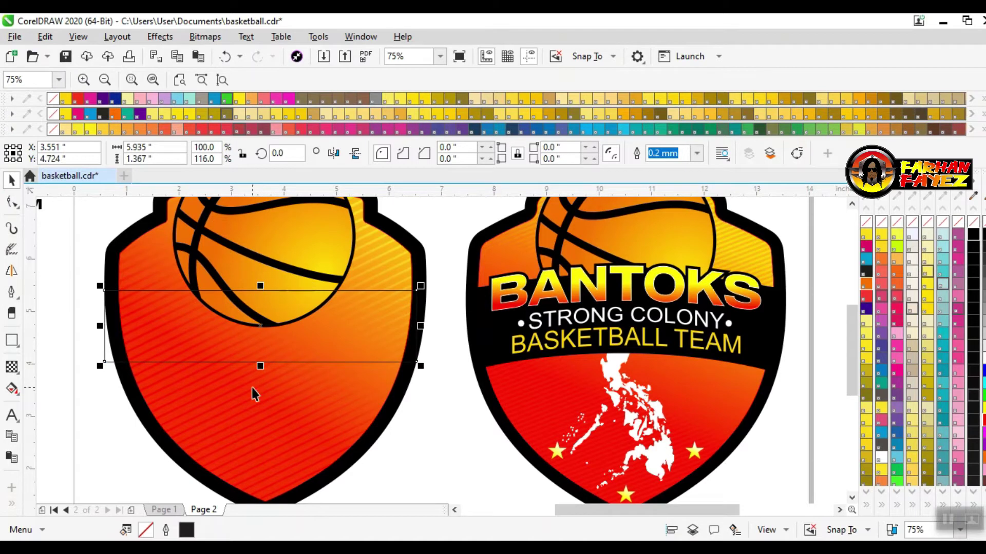
{"action": "left_click_drag", "start_coordinate": [261, 367], "coordinate": [262, 374]}
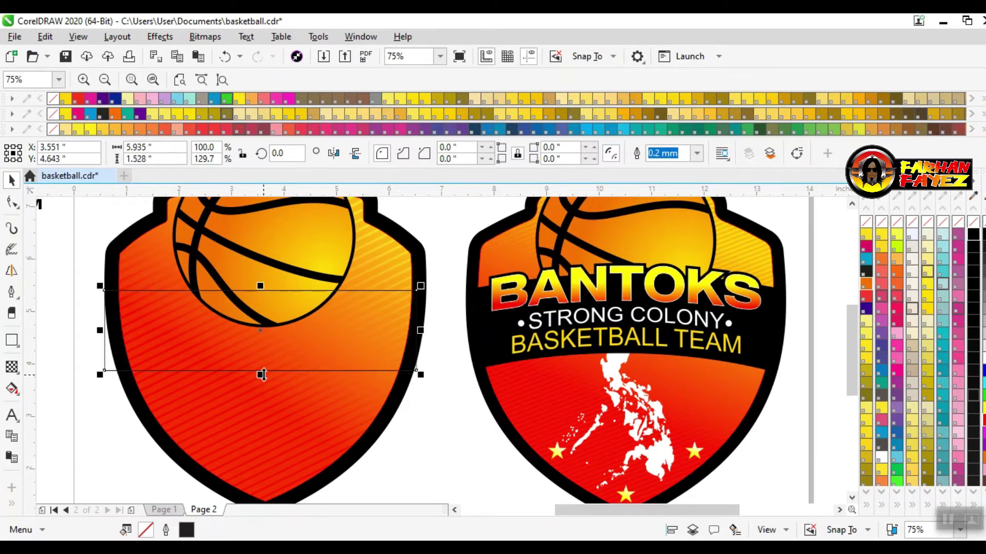
Convert the rectangle to curves and move its two lower corners inward to follow the shield's sides
{"action": "right_click", "coordinate": [303, 292]}
{"action": "left_click", "coordinate": [80, 228]}
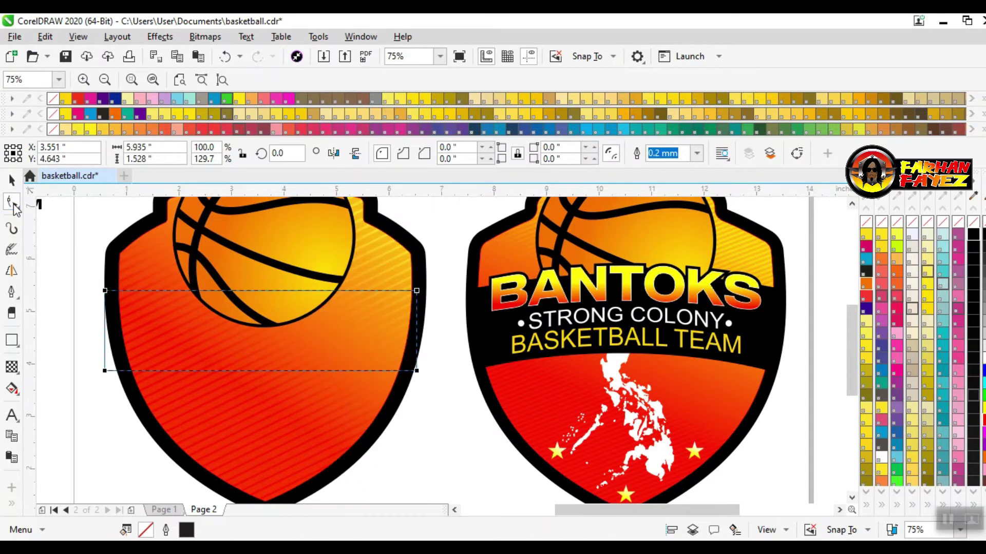
{"action": "left_click", "coordinate": [13, 203]}
{"action": "left_click_drag", "start_coordinate": [112, 370], "coordinate": [122, 370]}
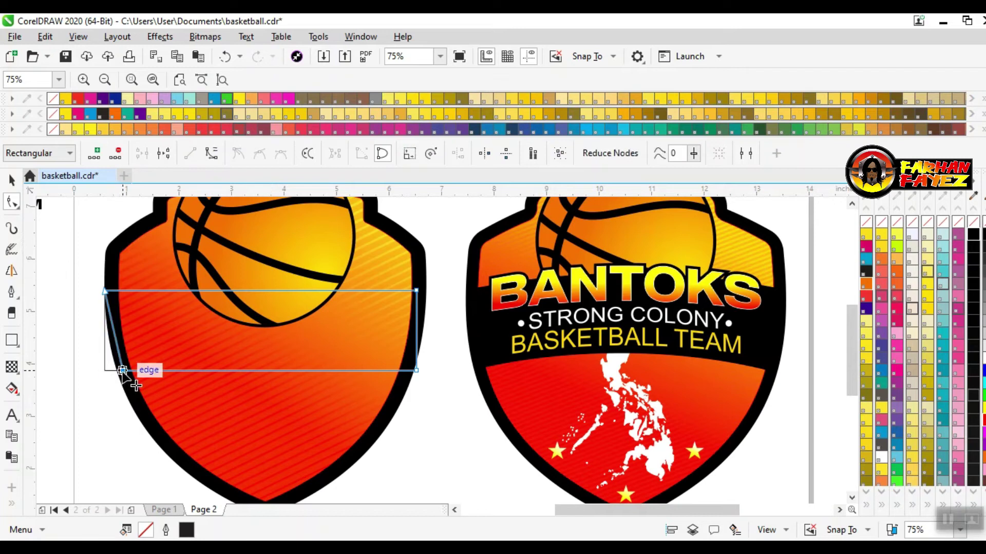
{"action": "left_click_drag", "start_coordinate": [415, 371], "coordinate": [408, 370]}
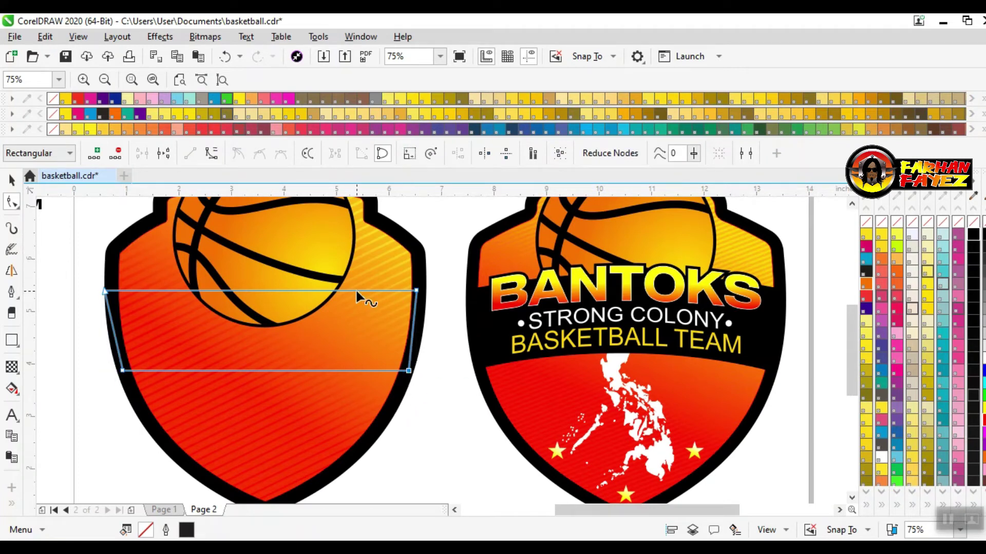
Bend the band's upper and lower edges upward into matching arcs and fill the shape with black
{"action": "left_click", "coordinate": [356, 290]}
{"action": "left_click", "coordinate": [212, 153]}
{"action": "left_click_drag", "start_coordinate": [260, 289], "coordinate": [260, 276]}
{"action": "left_click", "coordinate": [212, 153]}
{"action": "left_click_drag", "start_coordinate": [264, 370], "coordinate": [264, 357]}
{"action": "left_click", "coordinate": [11, 181]}
{"action": "left_click", "coordinate": [974, 235]}
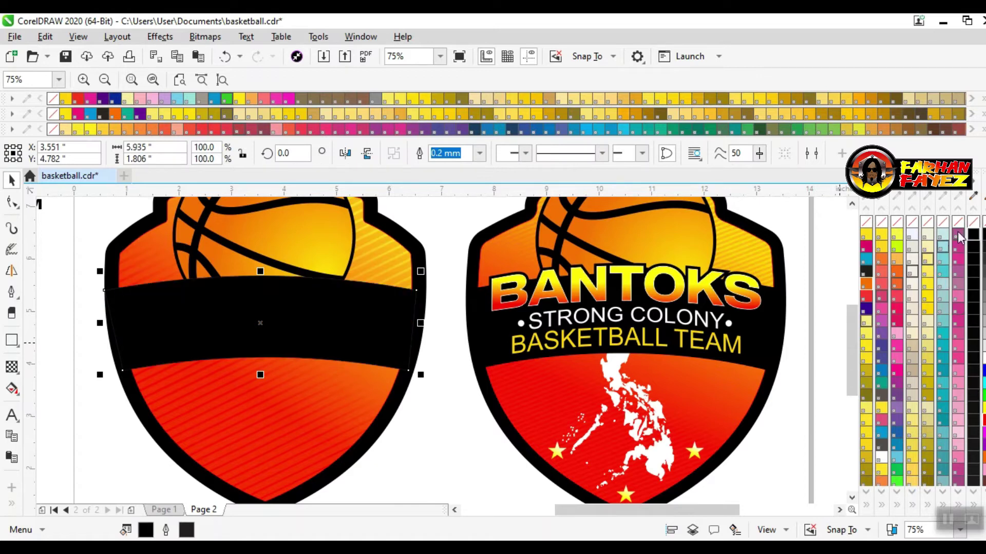
{"action": "left_click", "coordinate": [459, 433]}
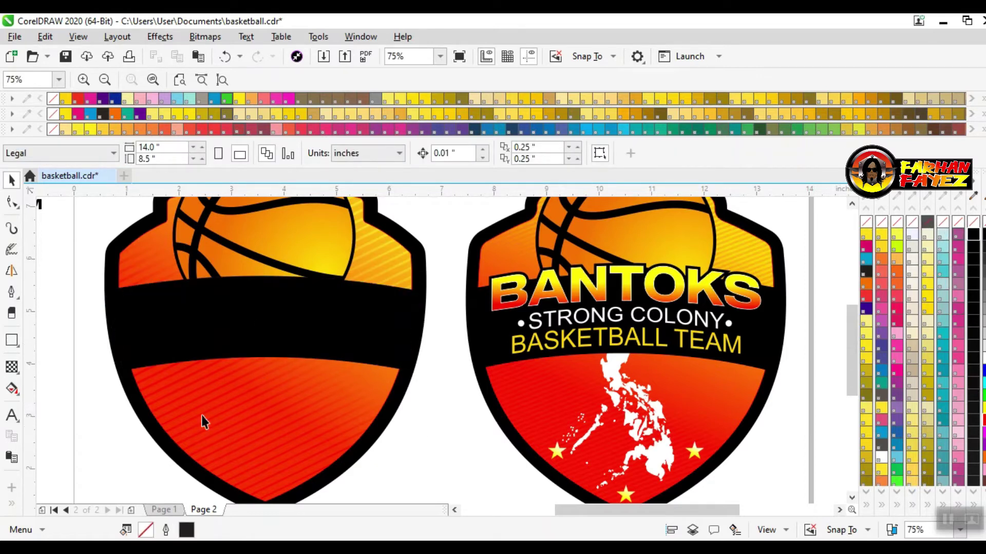
Place the BANTOKS text over the black band's upper edge, fill it yellow and scale it to about 5.07 inches wide
{"action": "left_click", "coordinate": [201, 80]}
{"action": "left_click", "coordinate": [128, 226]}
{"action": "left_click_drag", "start_coordinate": [129, 226], "coordinate": [402, 337]}
{"action": "left_click", "coordinate": [881, 235]}
{"action": "left_click_drag", "start_coordinate": [331, 318], "coordinate": [349, 311]}
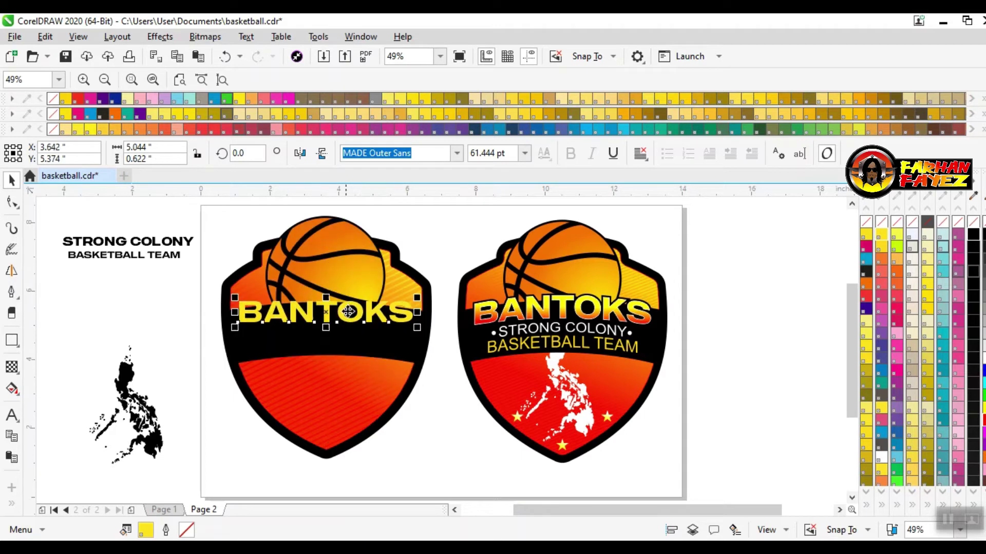
{"action": "left_click_drag", "start_coordinate": [418, 331], "coordinate": [420, 332]}
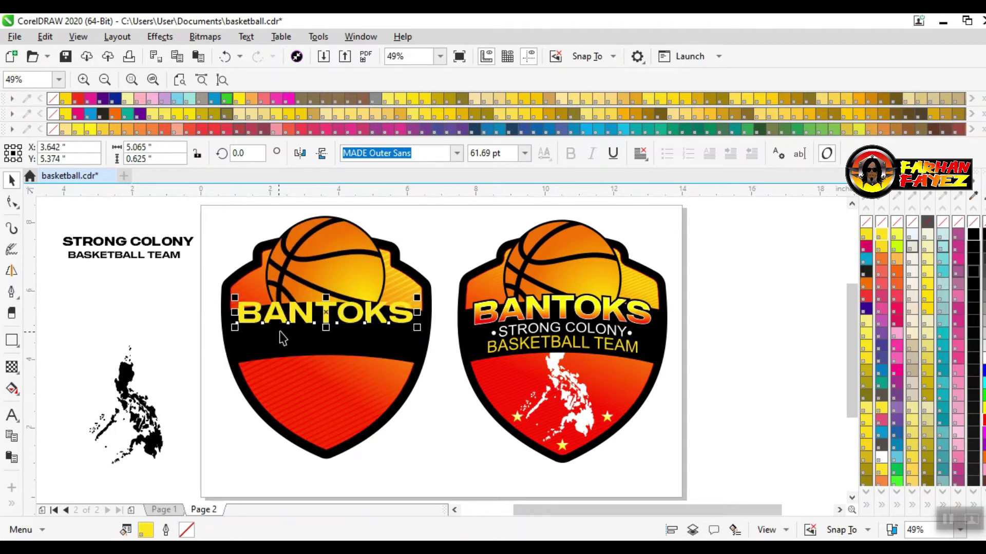
Apply an envelope to the BANTOKS text and pull its upper and lower edges upward so the word arches like the band
{"action": "left_click", "coordinate": [19, 374]}
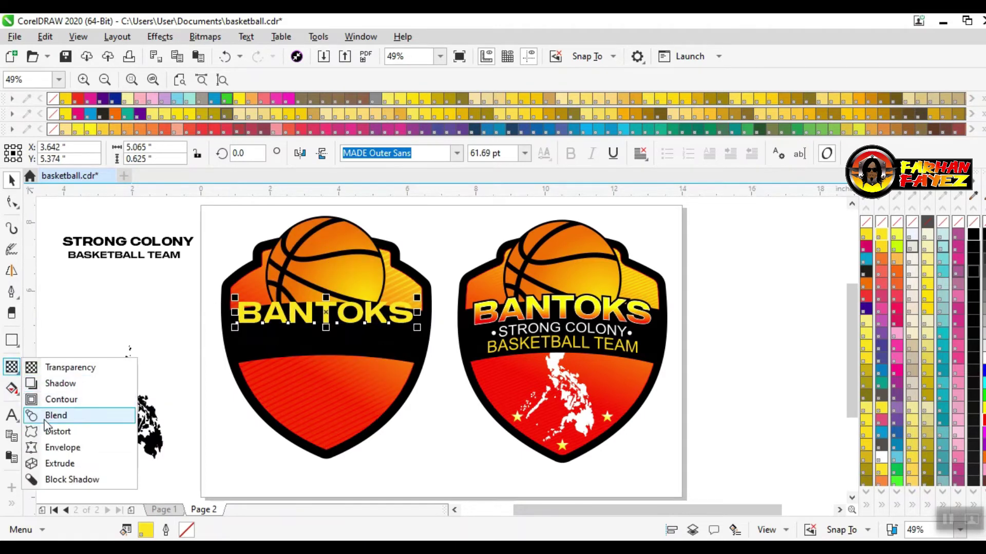
{"action": "left_click", "coordinate": [55, 448]}
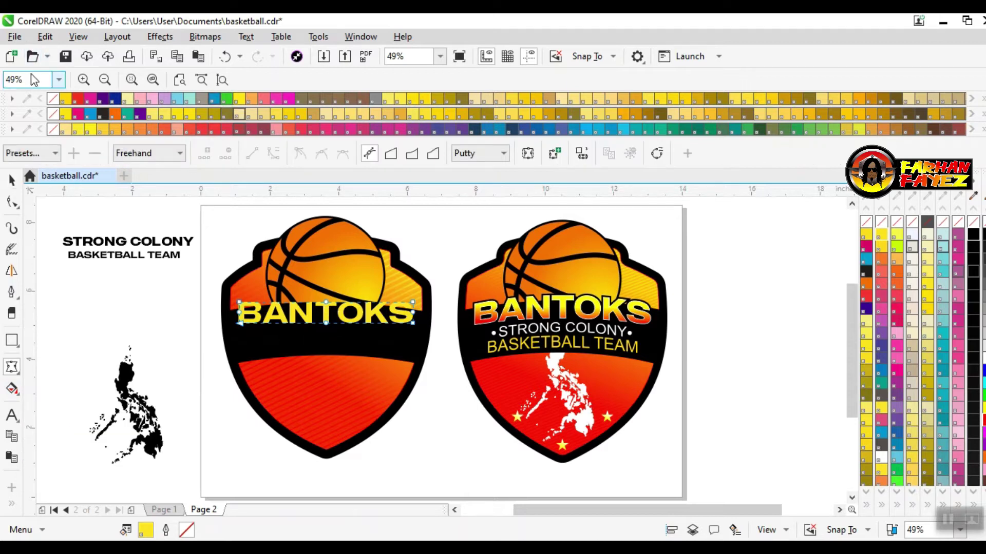
{"action": "left_click", "coordinate": [59, 79]}
{"action": "left_click", "coordinate": [32, 183]}
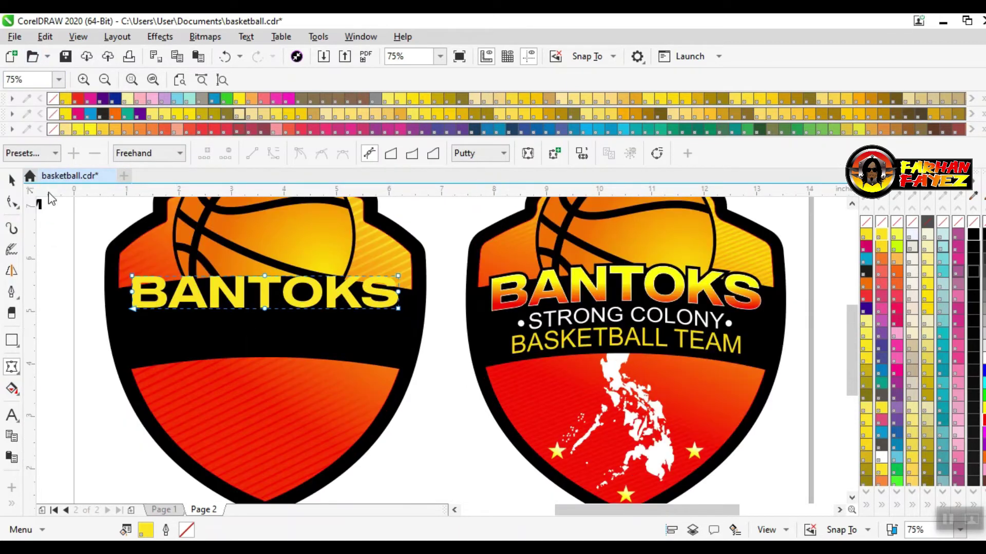
{"action": "left_click", "coordinate": [12, 181]}
{"action": "left_click_drag", "start_coordinate": [584, 513], "coordinate": [568, 513]}
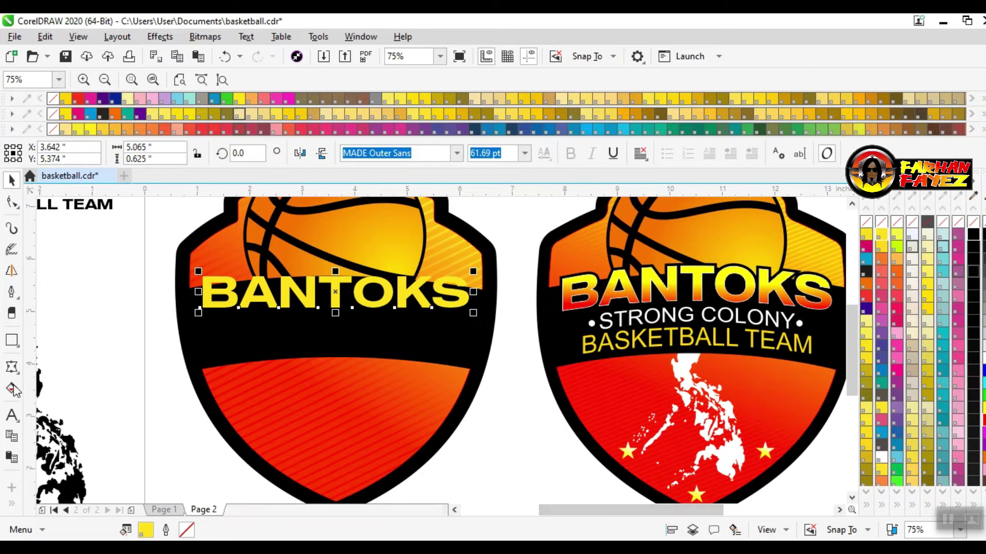
{"action": "left_click", "coordinate": [11, 367]}
{"action": "left_click", "coordinate": [337, 309]}
{"action": "right_click", "coordinate": [337, 309]}
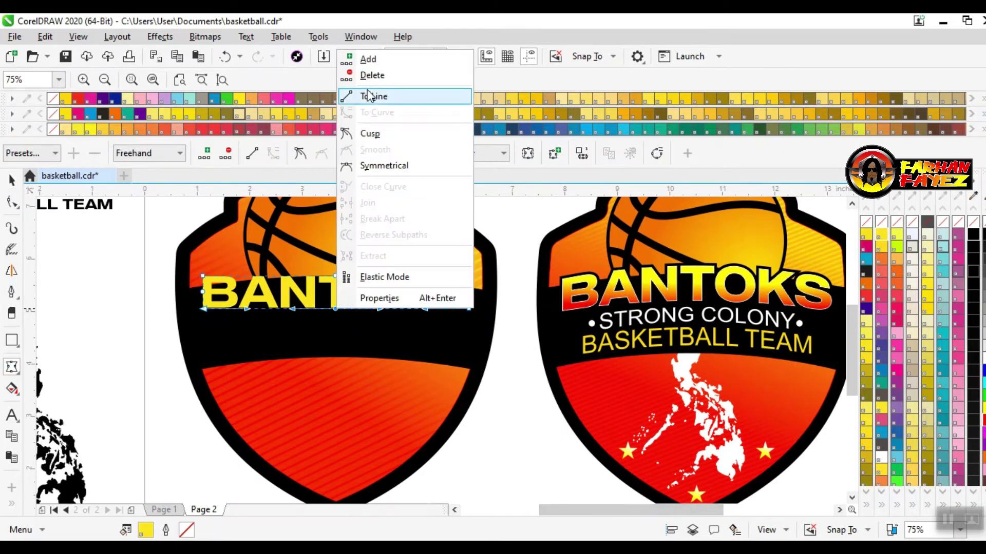
{"action": "left_click", "coordinate": [370, 76]}
{"action": "left_click_drag", "start_coordinate": [339, 310], "coordinate": [338, 263]}
{"action": "right_click", "coordinate": [335, 277]}
{"action": "left_click", "coordinate": [363, 286]}
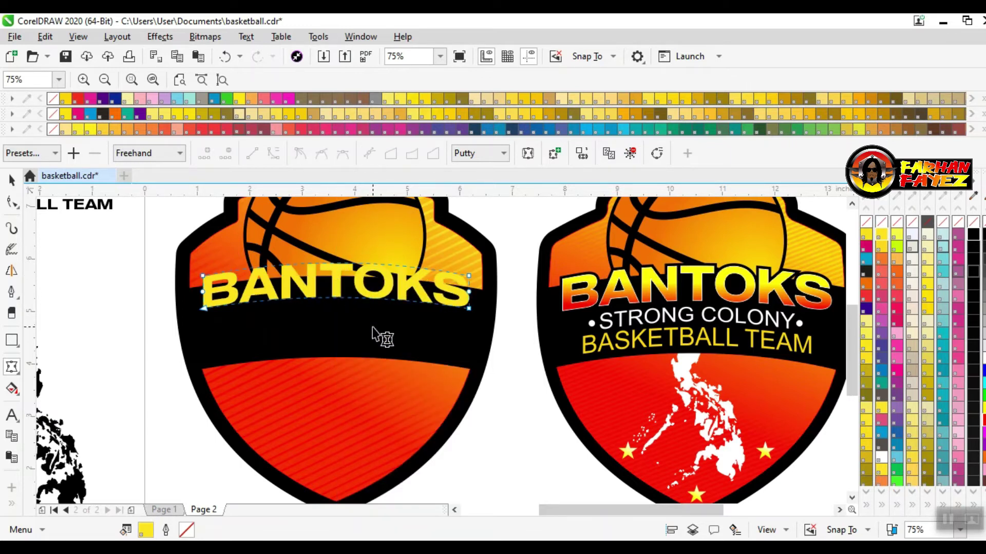
{"action": "left_click", "coordinate": [10, 178]}
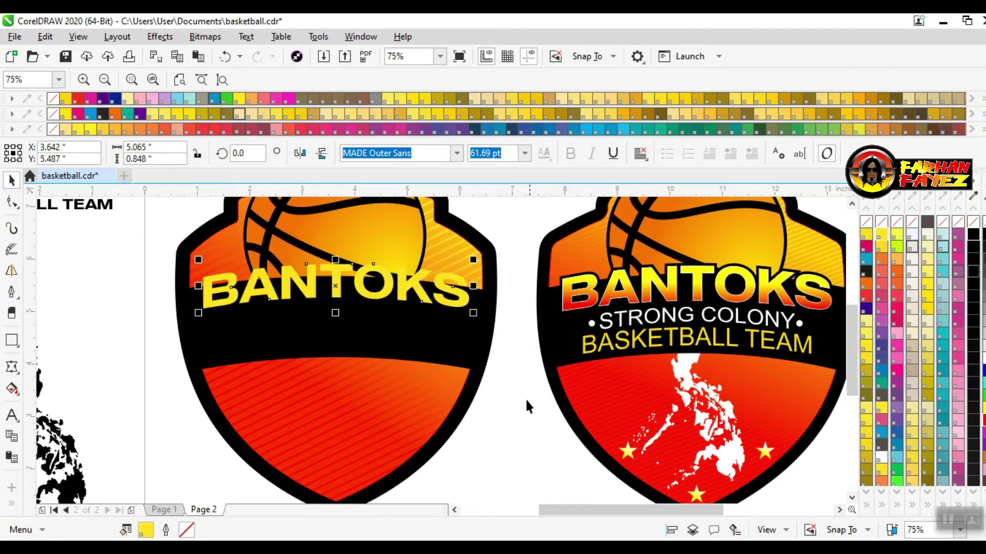
Apply a vertical gradient fill to the BANTOKS text, yellow at the top and red at the bottom
{"action": "left_click", "coordinate": [20, 398]}
{"action": "left_click", "coordinate": [57, 391]}
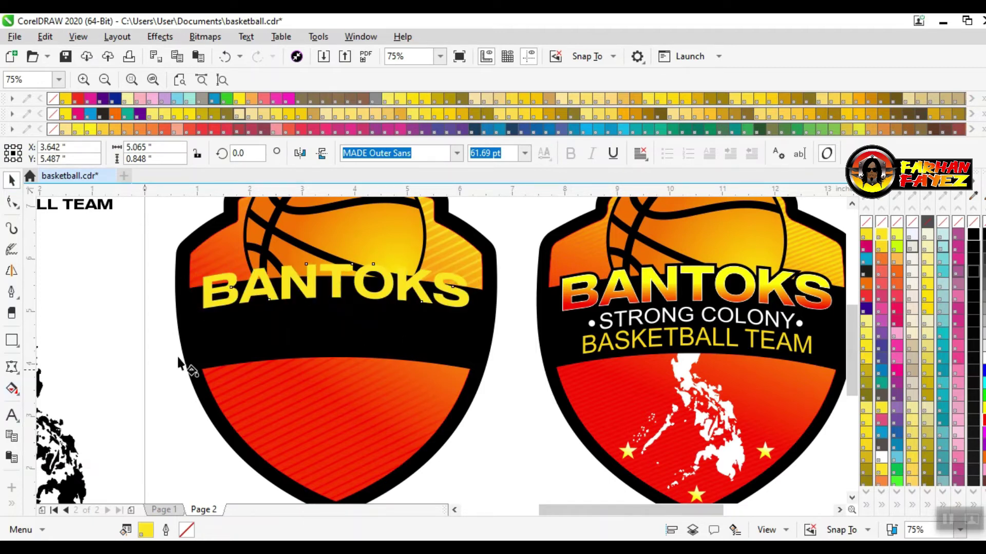
{"action": "left_click", "coordinate": [335, 265]}
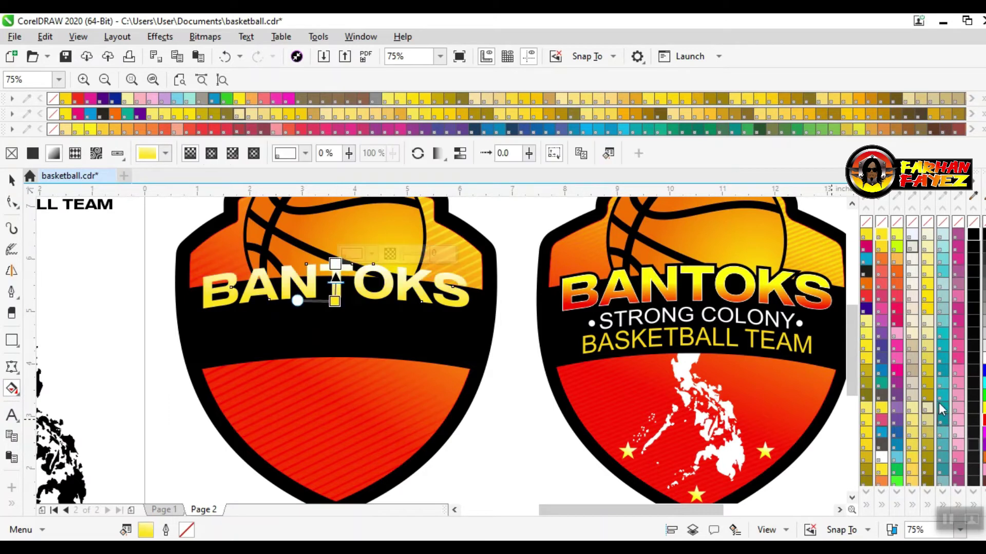
{"action": "left_click", "coordinate": [335, 303]}
{"action": "left_click", "coordinate": [984, 421]}
{"action": "left_click_drag", "start_coordinate": [335, 265], "coordinate": [336, 309]}
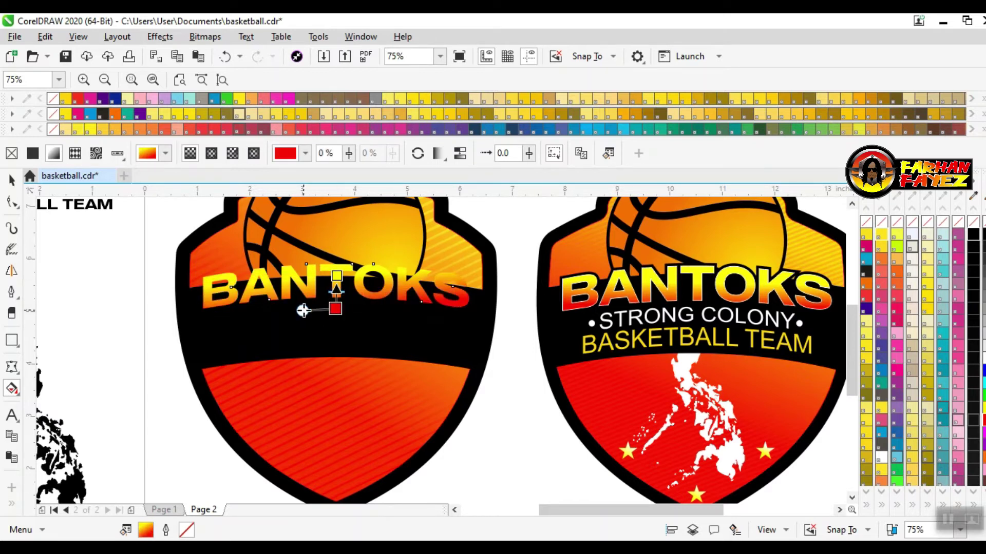
{"action": "left_click", "coordinate": [304, 311]}
Add a one-step outside contour of about 0.059 inch to the BANTOKS text and break the contour apart
{"action": "left_click", "coordinate": [18, 372]}
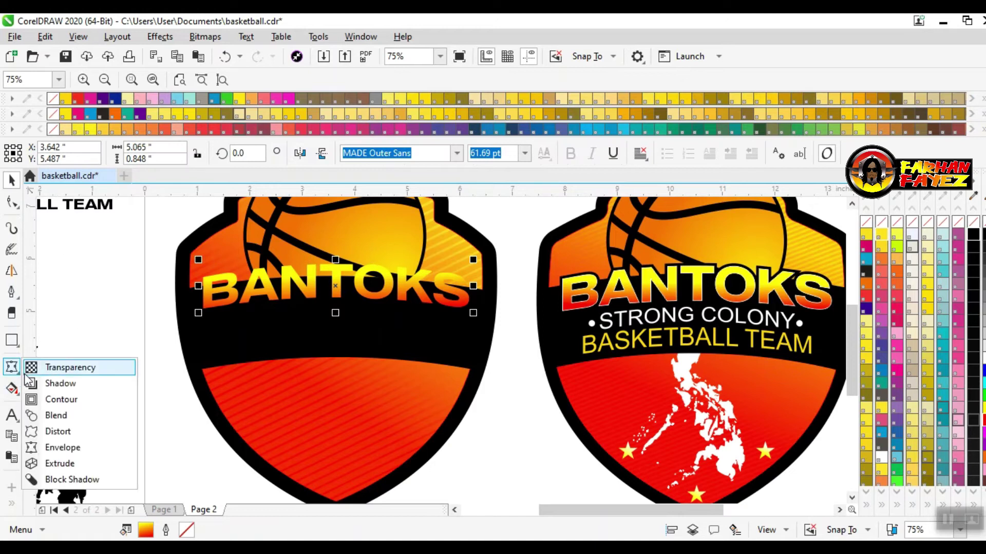
{"action": "left_click", "coordinate": [43, 399]}
{"action": "left_click_drag", "start_coordinate": [425, 310], "coordinate": [429, 314]}
{"action": "left_click", "coordinate": [12, 183]}
{"action": "right_click", "coordinate": [454, 270]}
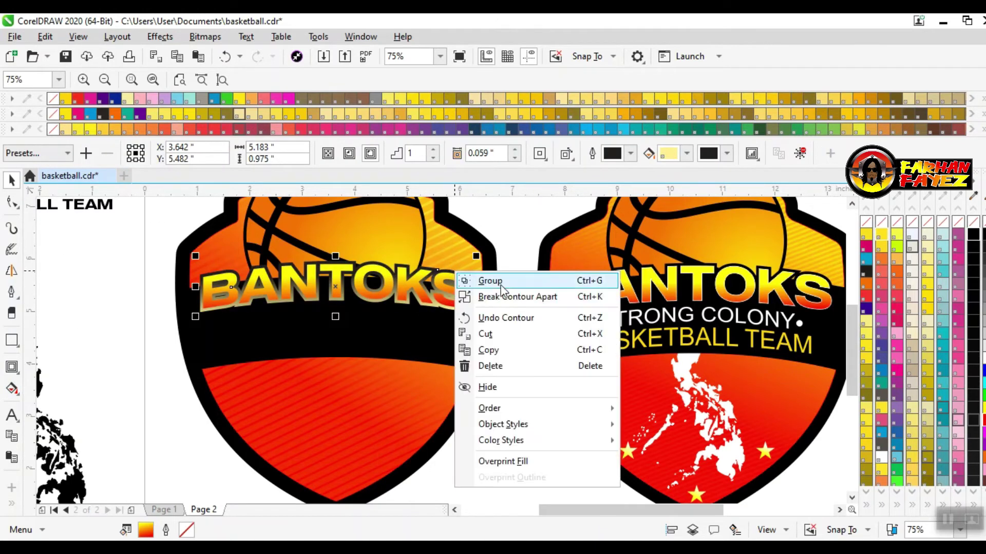
{"action": "left_click", "coordinate": [501, 297]}
Fill the separated contour shape with black and give the BANTOKS lettering a white outline
{"action": "left_click", "coordinate": [139, 300]}
{"action": "left_click", "coordinate": [203, 308]}
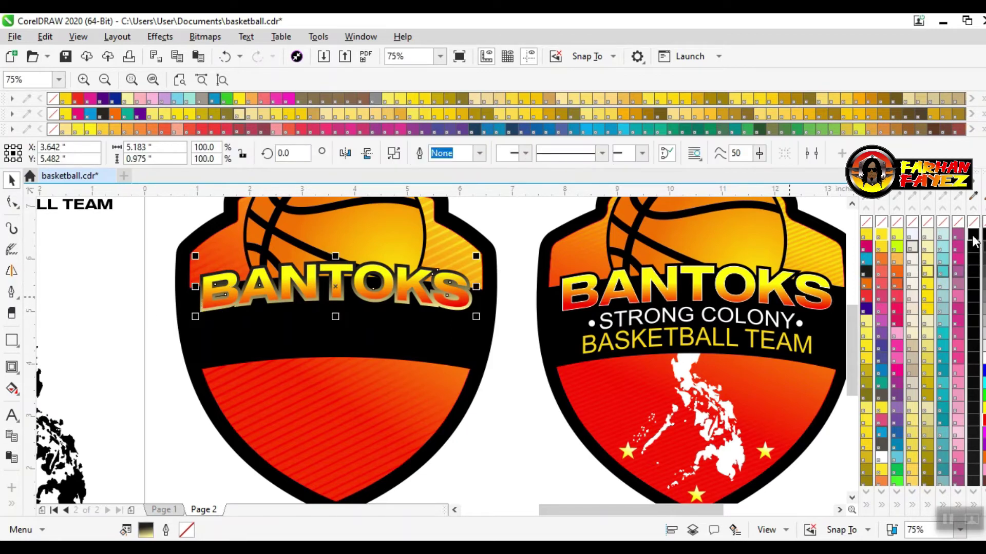
{"action": "left_click", "coordinate": [973, 235]}
{"action": "left_click", "coordinate": [121, 321]}
{"action": "left_click", "coordinate": [213, 297]}
{"action": "right_click", "coordinate": [984, 358]}
{"action": "left_click", "coordinate": [72, 314]}
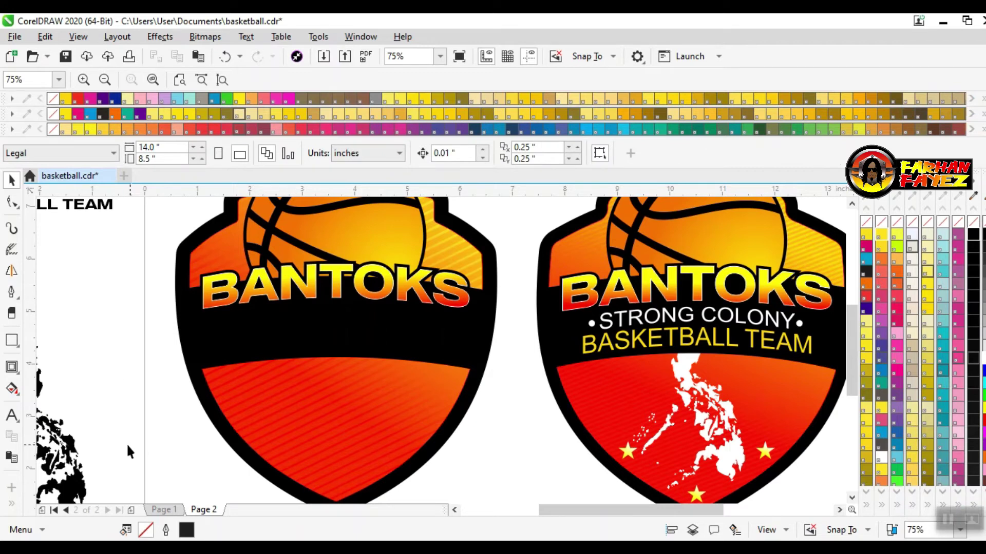
Move the STRONG COLONY text onto the edge of the black band, coloured white and set in MADE Outer Sans Medium
{"action": "left_click", "coordinate": [221, 80]}
{"action": "left_click_drag", "start_coordinate": [97, 245], "coordinate": [179, 344]}
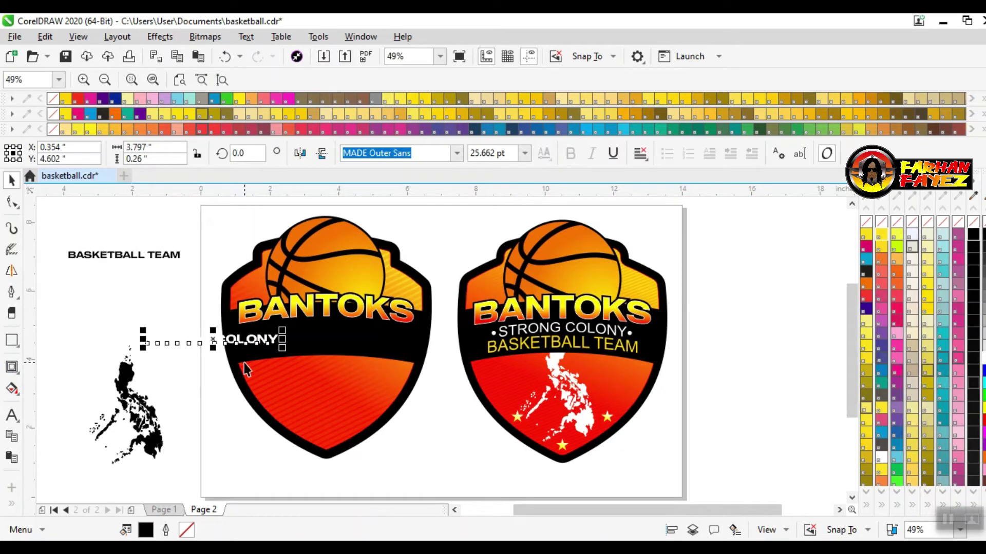
{"action": "left_click", "coordinate": [457, 154]}
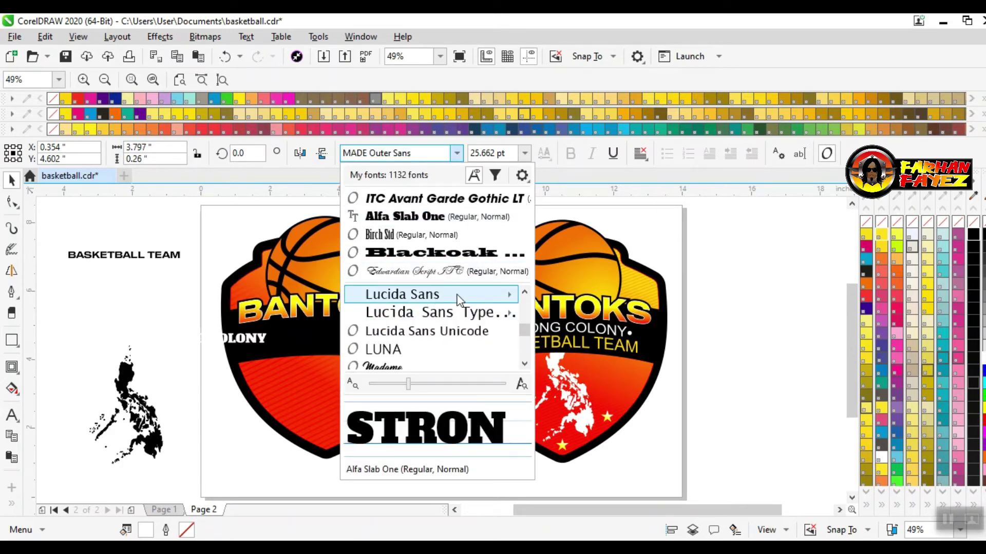
{"action": "mouse_move", "coordinate": [508, 295]}
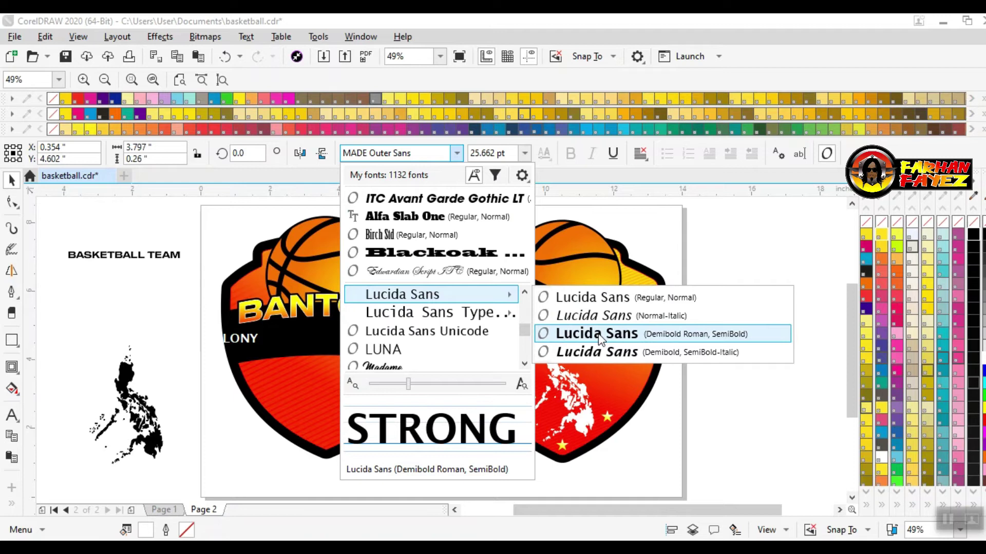
{"action": "left_click", "coordinate": [524, 364]}
{"action": "left_click", "coordinate": [524, 364]}
{"action": "mouse_move", "coordinate": [508, 331]}
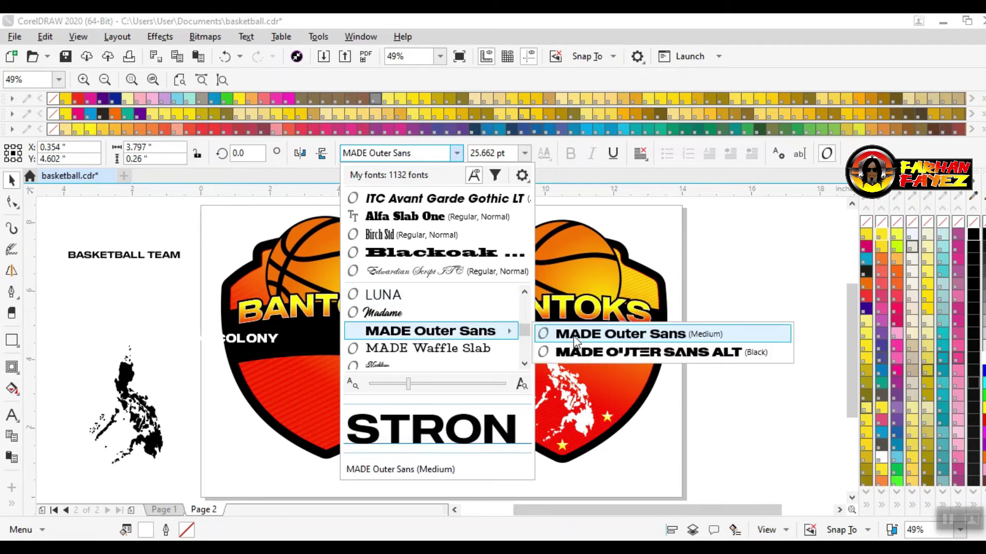
{"action": "left_click", "coordinate": [575, 333]}
Move the STRONG COLONY text into the black band below BANTOKS and resize it to about 3.77 by 0.43 inch
{"action": "left_click_drag", "start_coordinate": [277, 344], "coordinate": [390, 335]}
{"action": "left_click", "coordinate": [59, 80]}
{"action": "left_click", "coordinate": [43, 183]}
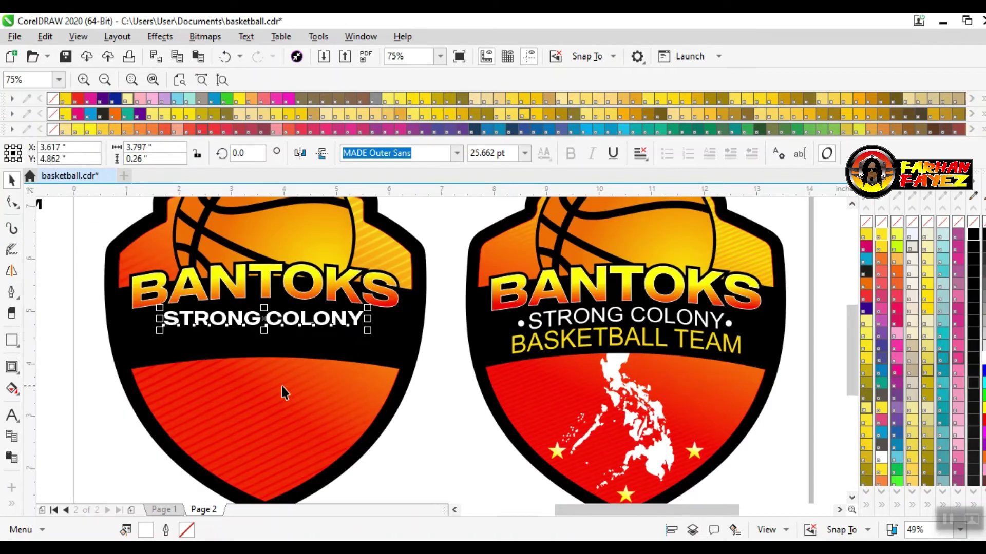
{"action": "left_click_drag", "start_coordinate": [265, 321], "coordinate": [275, 321]}
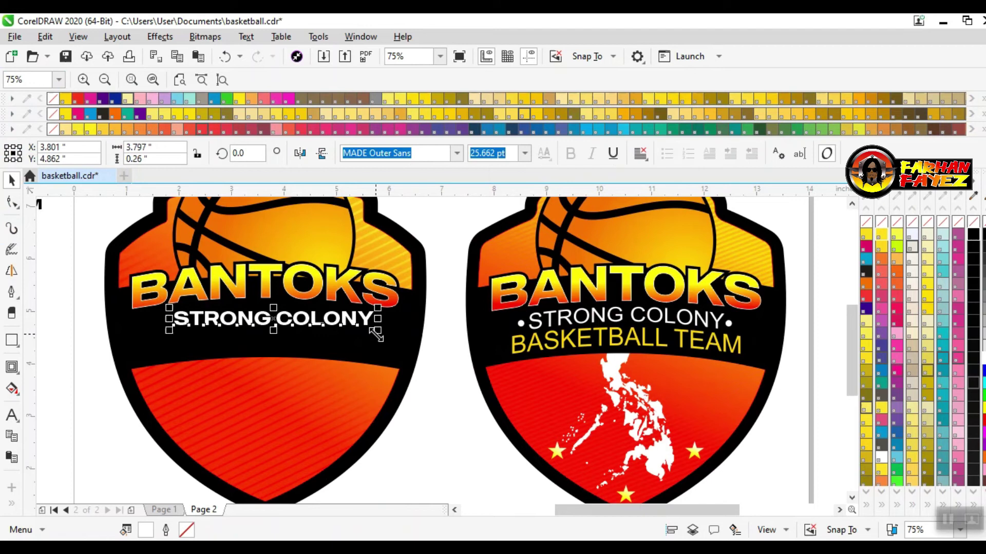
{"action": "mouse_move", "coordinate": [377, 336]}
{"action": "left_mouse_down"}
{"action": "mouse_move", "coordinate": [389, 345]}
{"action": "mouse_move", "coordinate": [381, 338]}
{"action": "left_mouse_up"}
{"action": "left_click_drag", "start_coordinate": [277, 336], "coordinate": [267, 335]}
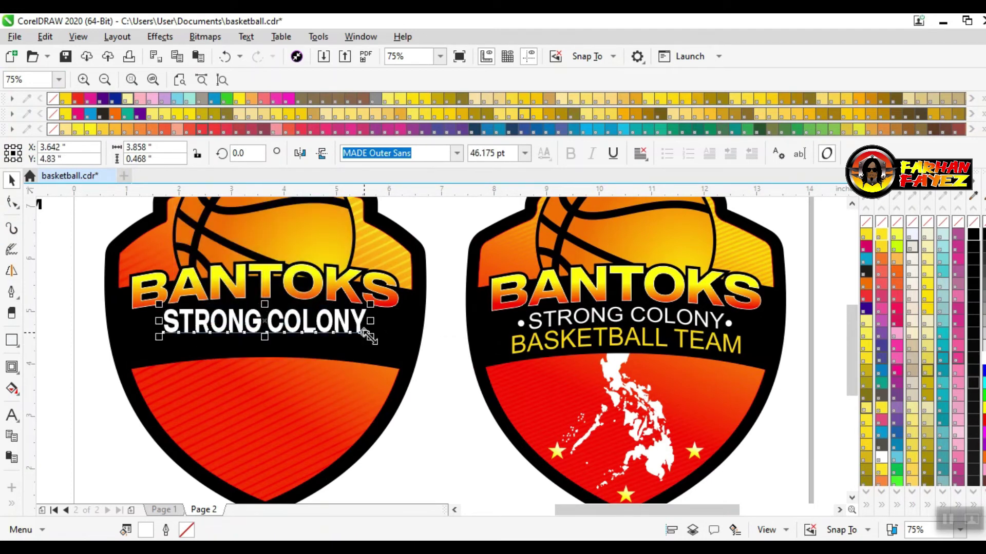
{"action": "left_click_drag", "start_coordinate": [369, 339], "coordinate": [364, 338]}
Fine-tune the STRONG COLONY text's position so it sits centred beneath the BANTOKS name
{"action": "scroll", "coordinate": [258, 337], "scroll_direction": "up", "scroll_amount": 1}
{"action": "left_click_drag", "start_coordinate": [450, 348], "coordinate": [450, 345]}
{"action": "left_click", "coordinate": [59, 80]}
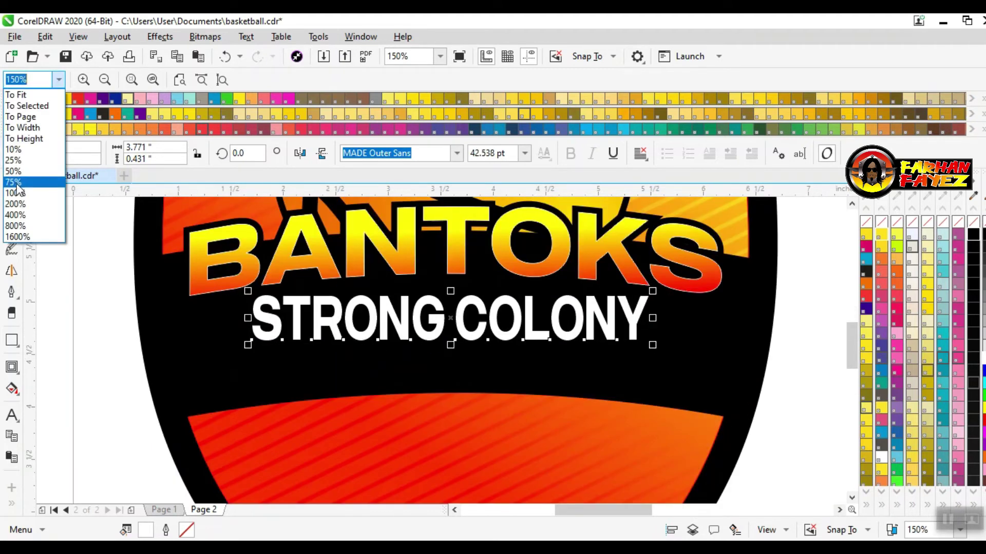
{"action": "left_click", "coordinate": [15, 178]}
{"action": "left_click", "coordinate": [208, 317]}
{"action": "mouse_move", "coordinate": [481, 336]}
{"action": "left_mouse_down"}
{"action": "mouse_move", "coordinate": [508, 334]}
{"action": "mouse_move", "coordinate": [491, 339]}
{"action": "left_mouse_up"}
Arch the upper and lower edges of the STRONG COLONY text upward with an Envelope, about 0.52 inch tall overall
{"action": "left_click", "coordinate": [17, 372]}
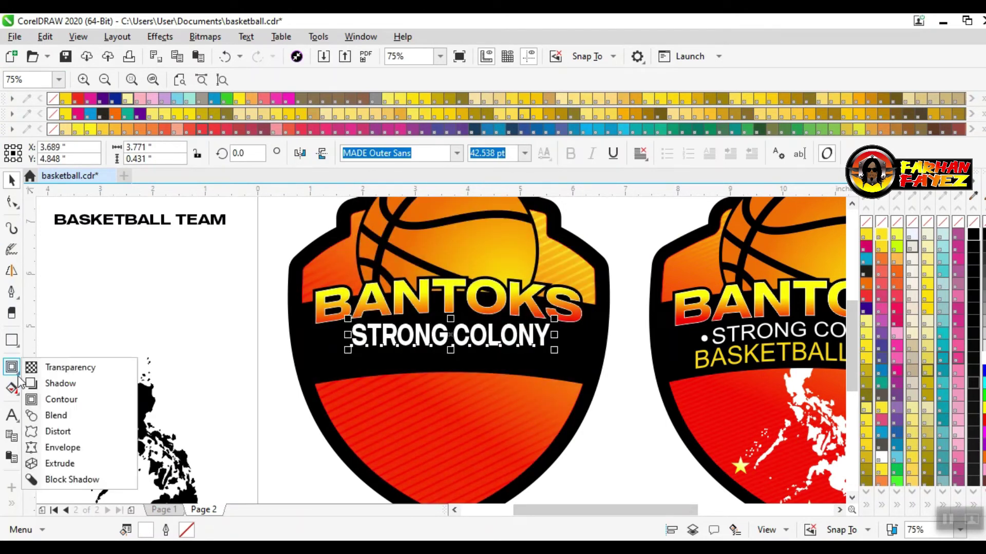
{"action": "left_click", "coordinate": [63, 447]}
{"action": "right_click", "coordinate": [451, 328]}
{"action": "left_click", "coordinate": [470, 88]}
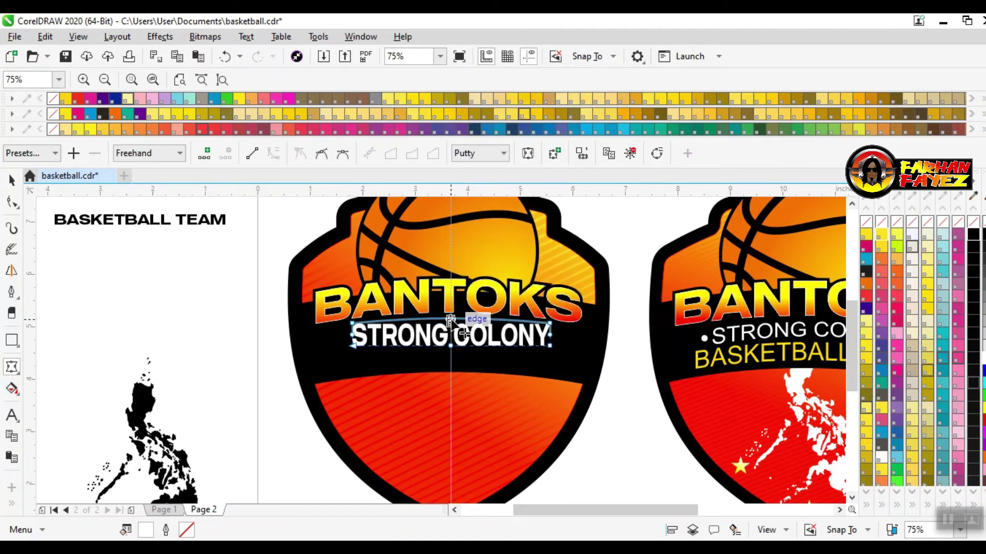
{"action": "right_click", "coordinate": [447, 361]}
{"action": "key", "text": "Escape"}
{"action": "mouse_move", "coordinate": [449, 354]}
{"action": "left_mouse_down"}
{"action": "mouse_move", "coordinate": [450, 337]}
{"action": "mouse_move", "coordinate": [449, 348]}
{"action": "left_mouse_up"}
{"action": "key", "text": "space"}
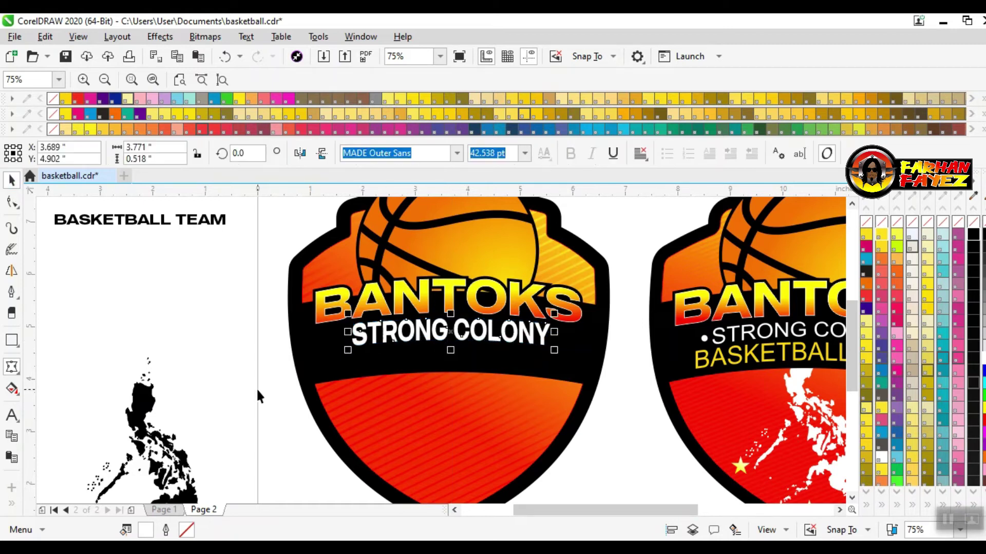
Give the arched STRONG COLONY text a black outline and shift it slightly up towards BANTOKS
{"action": "right_click", "coordinate": [972, 236]}
{"action": "left_click", "coordinate": [149, 293]}
{"action": "left_click", "coordinate": [441, 331]}
{"action": "left_click_drag", "start_coordinate": [442, 333], "coordinate": [441, 335]}
{"action": "left_click", "coordinate": [231, 257]}
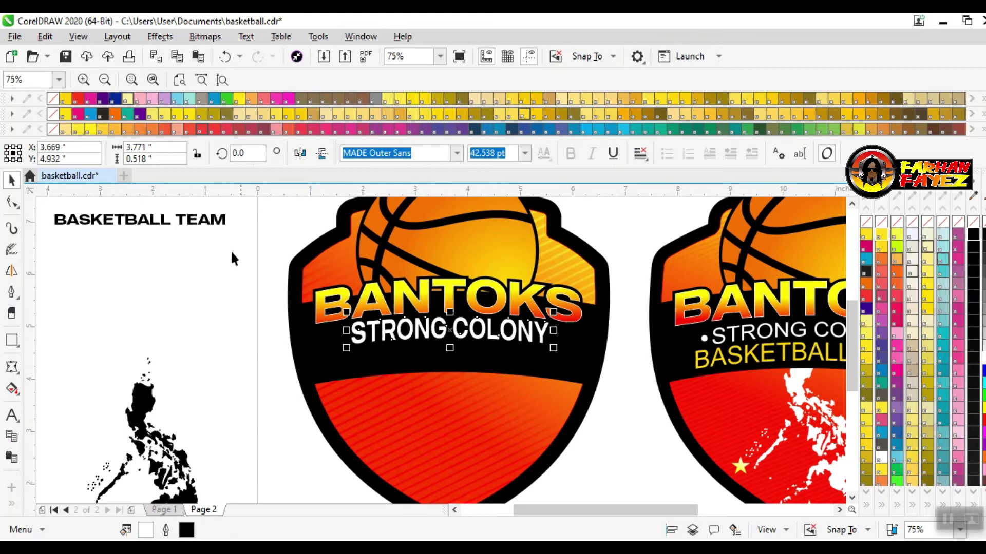
Place the BASKETBALL TEAM text under STRONG COLONY, coloured yellow and stretched to about 4.46 by 0.43 inch
{"action": "left_click", "coordinate": [180, 225]}
{"action": "left_click_drag", "start_coordinate": [180, 225], "coordinate": [458, 360]}
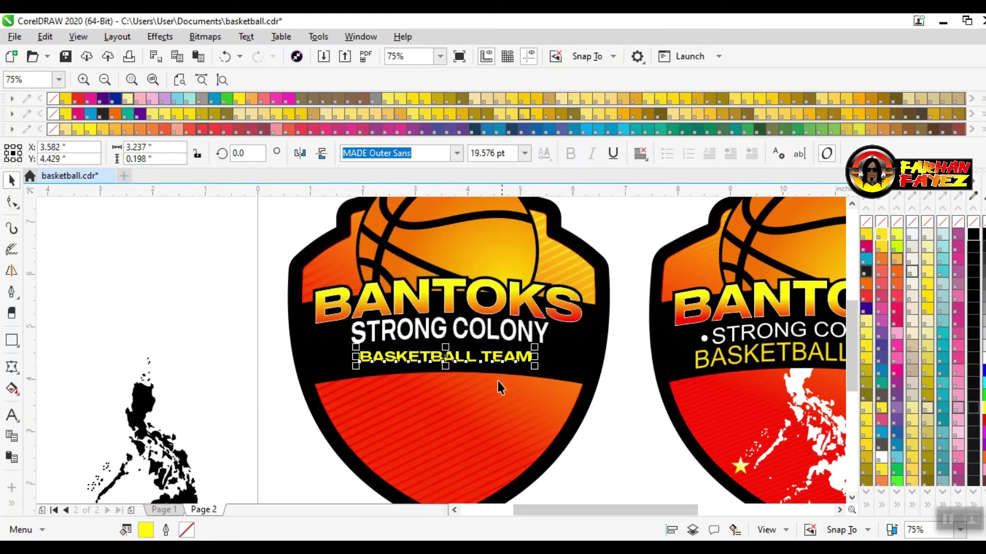
{"action": "left_click_drag", "start_coordinate": [537, 370], "coordinate": [567, 380]}
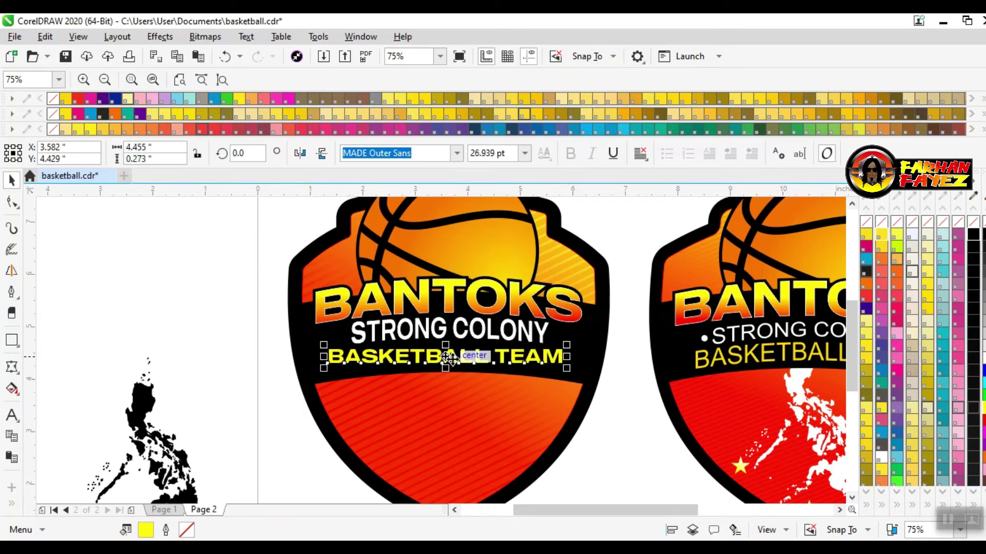
{"action": "left_click_drag", "start_coordinate": [445, 368], "coordinate": [445, 376]}
{"action": "left_click_drag", "start_coordinate": [503, 358], "coordinate": [508, 358]}
{"action": "left_click_drag", "start_coordinate": [385, 370], "coordinate": [385, 367]}
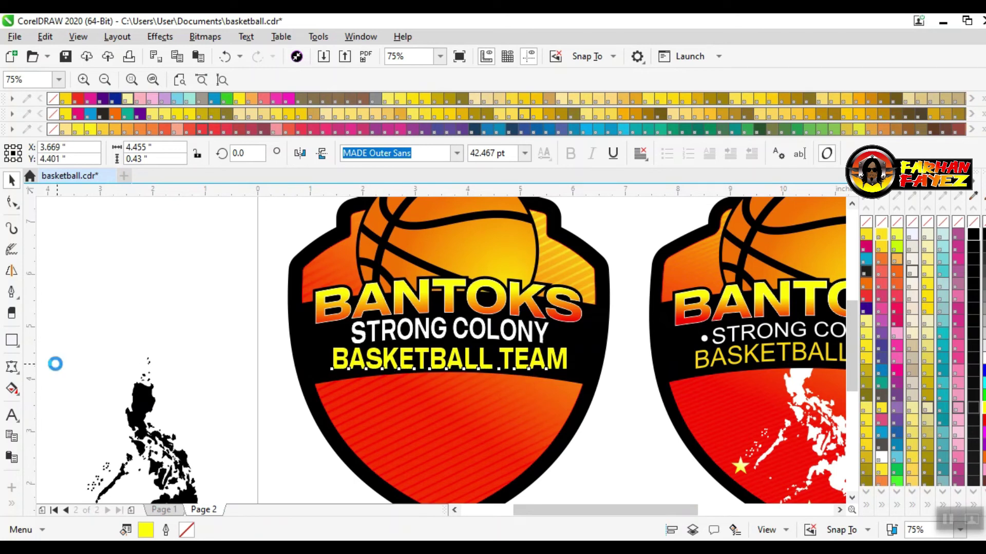
Arch the upper and lower edges of the BASKETBALL TEAM text upward with an Envelope, matching the black band's curve
{"action": "left_click", "coordinate": [20, 375]}
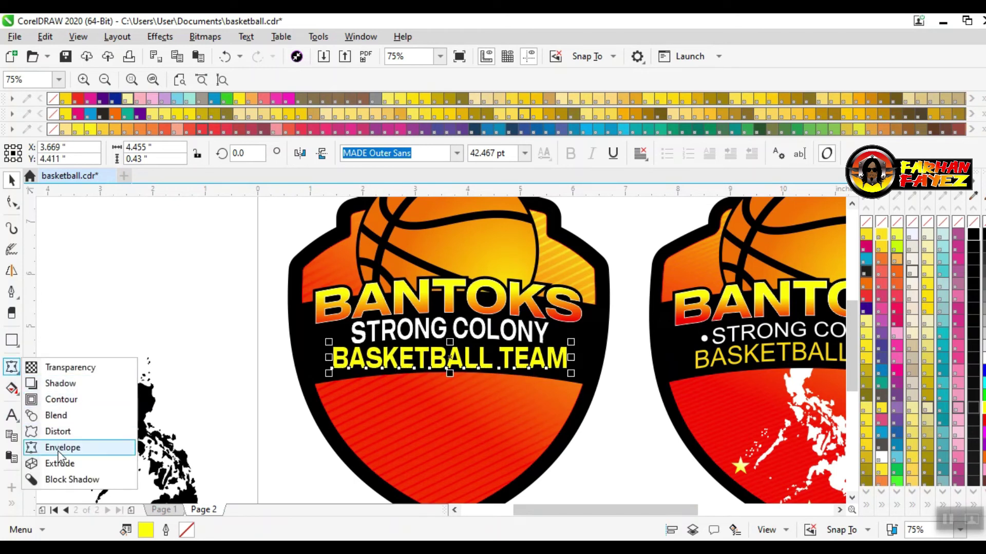
{"action": "left_click", "coordinate": [65, 447]}
{"action": "right_click", "coordinate": [449, 350]}
{"action": "left_click", "coordinate": [477, 113]}
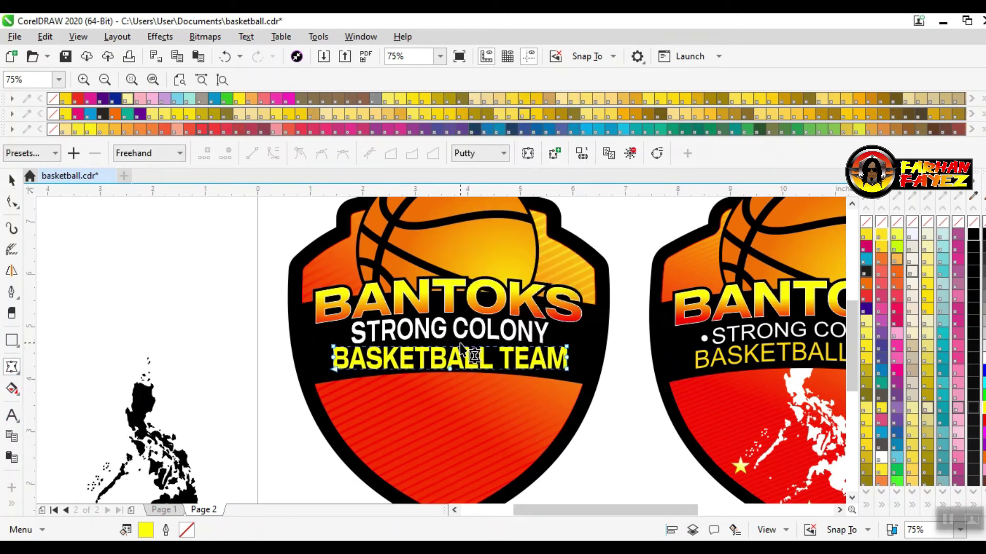
{"action": "right_click", "coordinate": [451, 369]}
{"action": "key", "text": "Escape"}
{"action": "left_click_drag", "start_coordinate": [448, 369], "coordinate": [448, 363]}
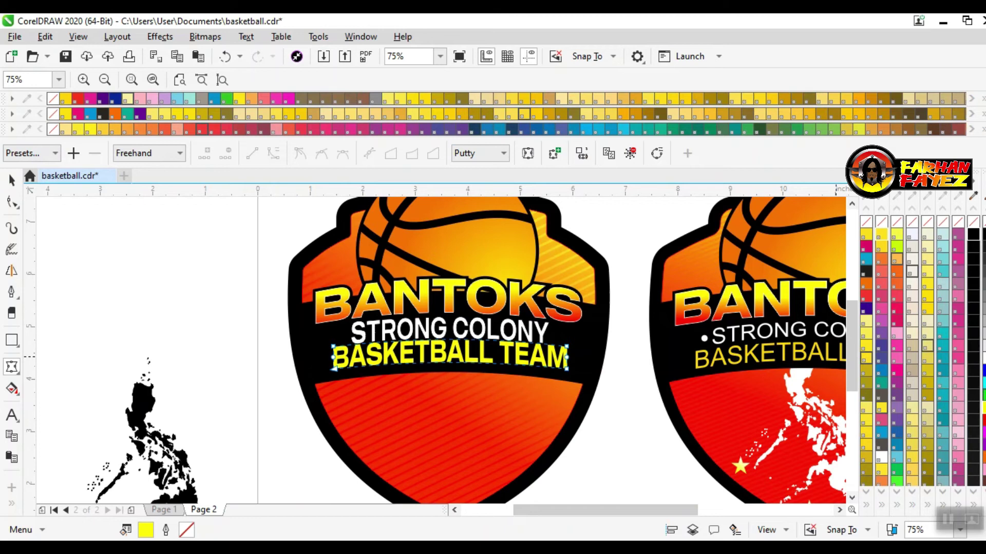
Give the arched BASKETBALL TEAM text a black outline
{"action": "right_click", "coordinate": [972, 237]}
{"action": "left_click", "coordinate": [13, 181]}
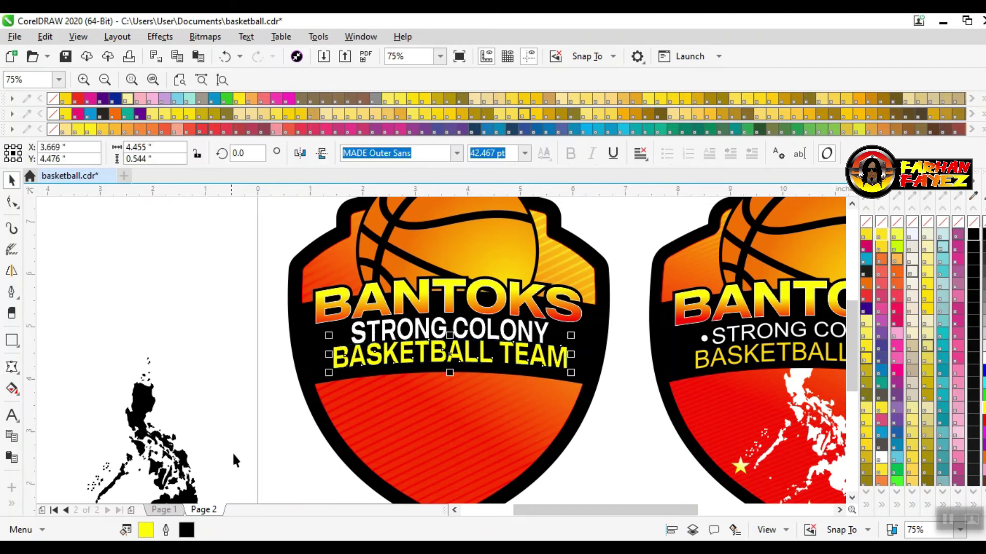
{"action": "left_click", "coordinate": [623, 427]}
Draw a small circle about 0.11 inch wide after the Y of COLONY and fill it white
{"action": "left_click", "coordinate": [20, 351]}
{"action": "left_click", "coordinate": [67, 380]}
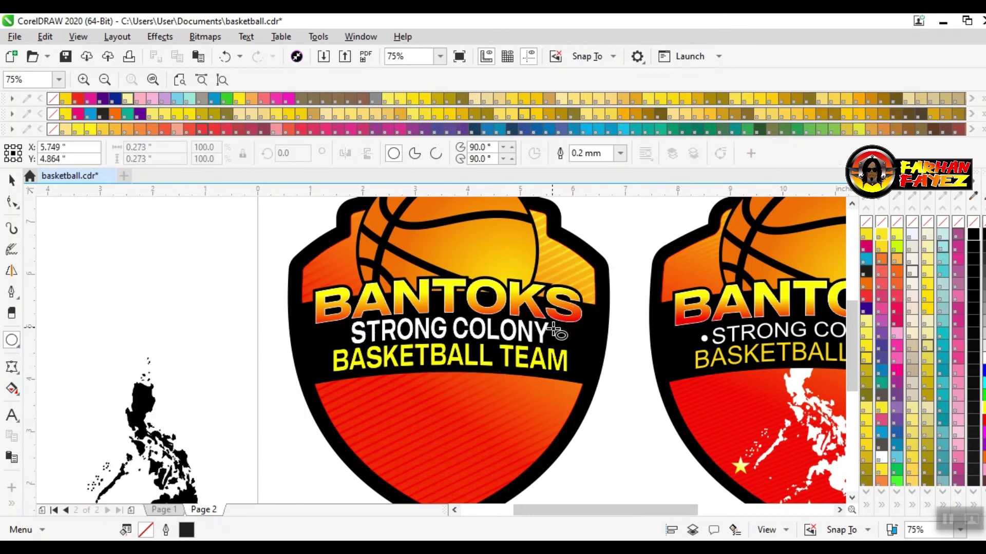
{"action": "left_click_drag", "start_coordinate": [552, 329], "coordinate": [558, 334]}
{"action": "key", "text": "space"}
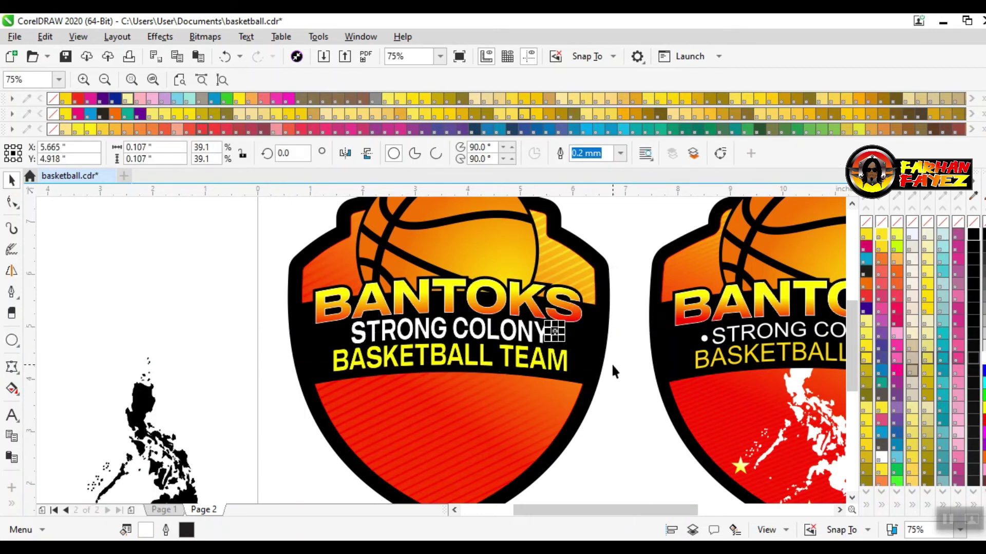
{"action": "left_click", "coordinate": [613, 367]}
Position the white dot just after STRONG COLONY and place a copy of it level in front of the text
{"action": "scroll", "coordinate": [550, 330], "scroll_direction": "up", "scroll_amount": 1}
{"action": "left_click", "coordinate": [452, 356]}
{"action": "left_click_drag", "start_coordinate": [462, 365], "coordinate": [470, 374]}
{"action": "scroll", "coordinate": [726, 355], "scroll_direction": "left", "scroll_amount": 5}
{"action": "left_click_drag", "start_coordinate": [747, 359], "coordinate": [320, 362]}
{"action": "key", "text": "Escape"}
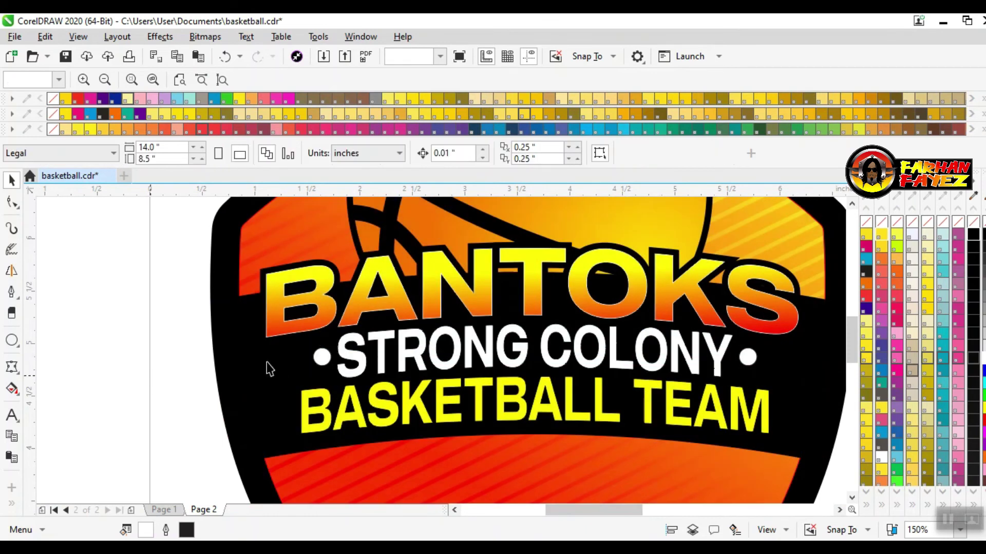
Colour the Philippines map's fill and outline white and move it onto the lower red area of the new shield
{"action": "left_click", "coordinate": [222, 80]}
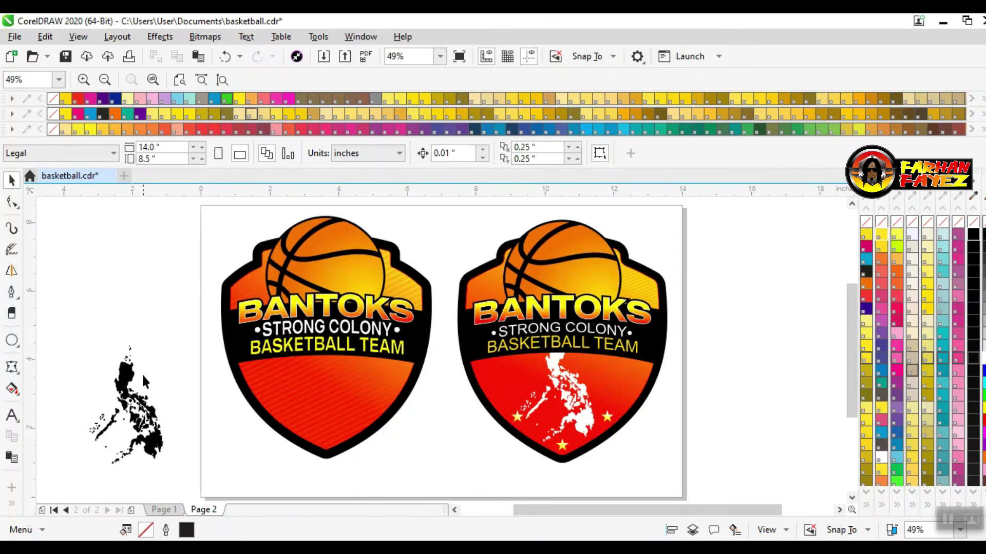
{"action": "left_click_drag", "start_coordinate": [142, 426], "coordinate": [226, 406]}
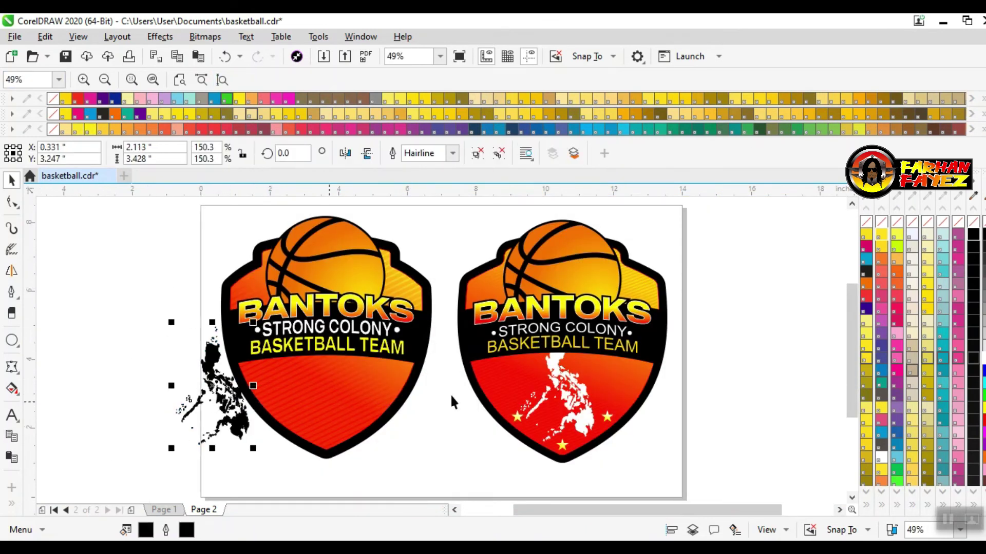
{"action": "left_click", "coordinate": [973, 395]}
{"action": "right_click", "coordinate": [973, 395]}
{"action": "left_click_drag", "start_coordinate": [236, 403], "coordinate": [338, 406]}
Place the white map inside the shield's lower red panel, cropping its tip at the black band
{"action": "right_click", "coordinate": [349, 407]}
{"action": "left_click", "coordinate": [390, 144]}
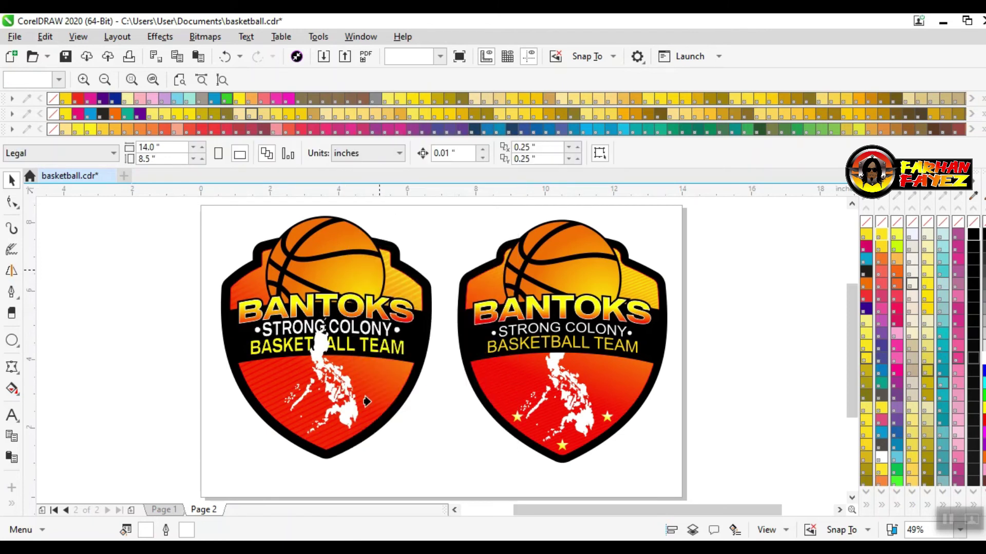
{"action": "left_click", "coordinate": [434, 492]}
Draw a five-pointed star about 0.38 inch wide at the shield's lower tip, filled yellow with no outline
{"action": "left_click", "coordinate": [19, 349]}
{"action": "left_click", "coordinate": [86, 431]}
{"action": "mouse_move", "coordinate": [234, 447]}
{"action": "left_mouse_down"}
{"action": "mouse_move", "coordinate": [224, 437]}
{"action": "mouse_move", "coordinate": [308, 431]}
{"action": "mouse_move", "coordinate": [327, 439]}
{"action": "left_mouse_up"}
{"action": "left_click", "coordinate": [470, 159]}
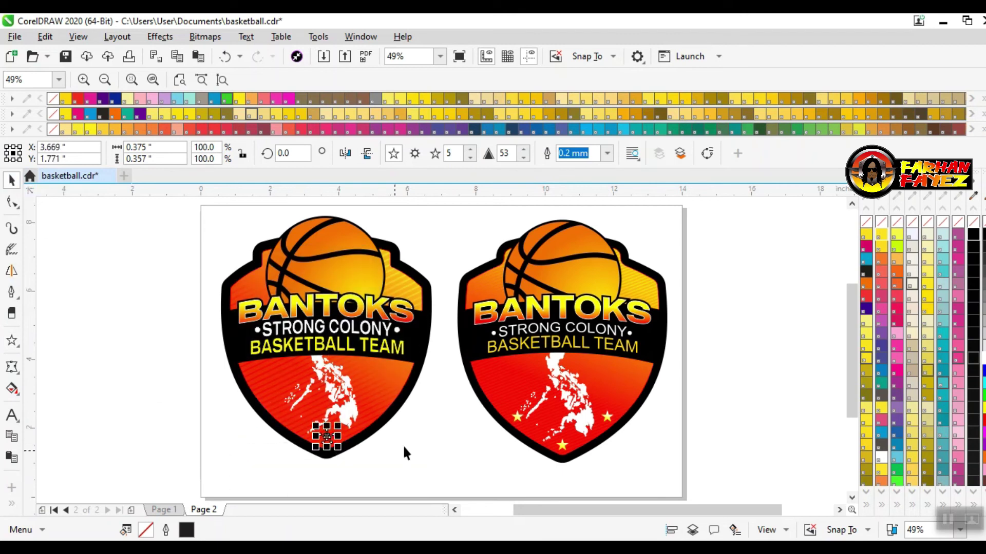
{"action": "left_click", "coordinate": [327, 437]}
{"action": "left_click", "coordinate": [927, 260]}
{"action": "left_click", "coordinate": [290, 460]}
Apply a yellow-and-white gradient fill to the star at the shield's lower tip
{"action": "left_click", "coordinate": [59, 79]}
{"action": "left_click", "coordinate": [21, 165]}
{"action": "left_click_drag", "start_coordinate": [850, 364], "coordinate": [852, 367]}
{"action": "left_click", "coordinate": [266, 471]}
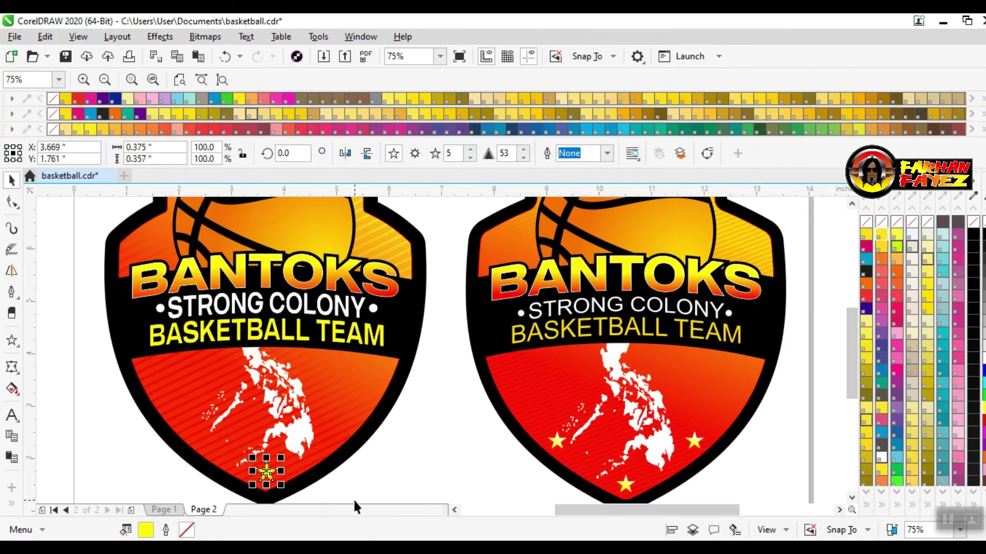
{"action": "left_click", "coordinate": [210, 508]}
{"action": "left_click", "coordinate": [16, 385]}
{"action": "left_click", "coordinate": [56, 388]}
{"action": "left_click", "coordinate": [265, 470]}
{"action": "scroll", "coordinate": [267, 483], "scroll_direction": "up", "scroll_amount": 2}
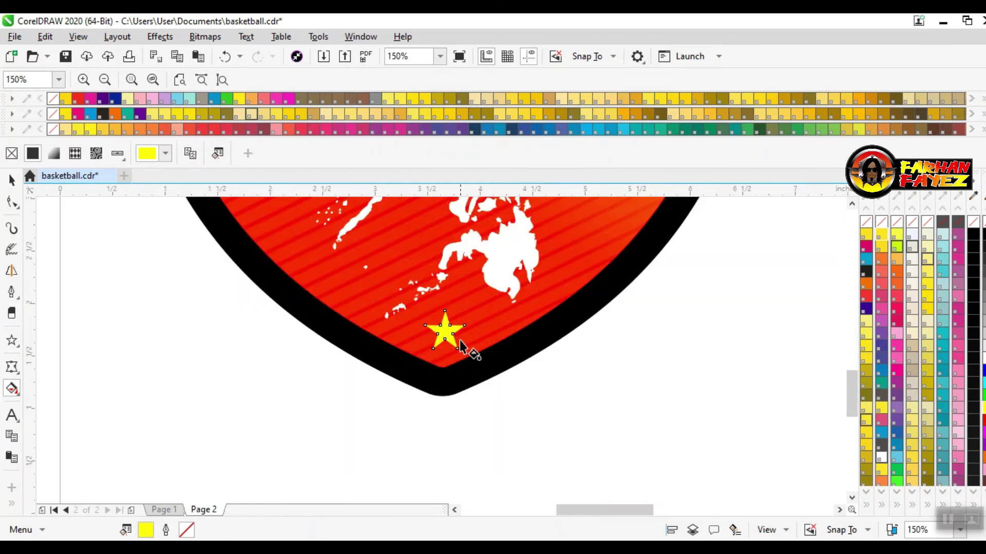
{"action": "left_click_drag", "start_coordinate": [457, 316], "coordinate": [457, 316]}
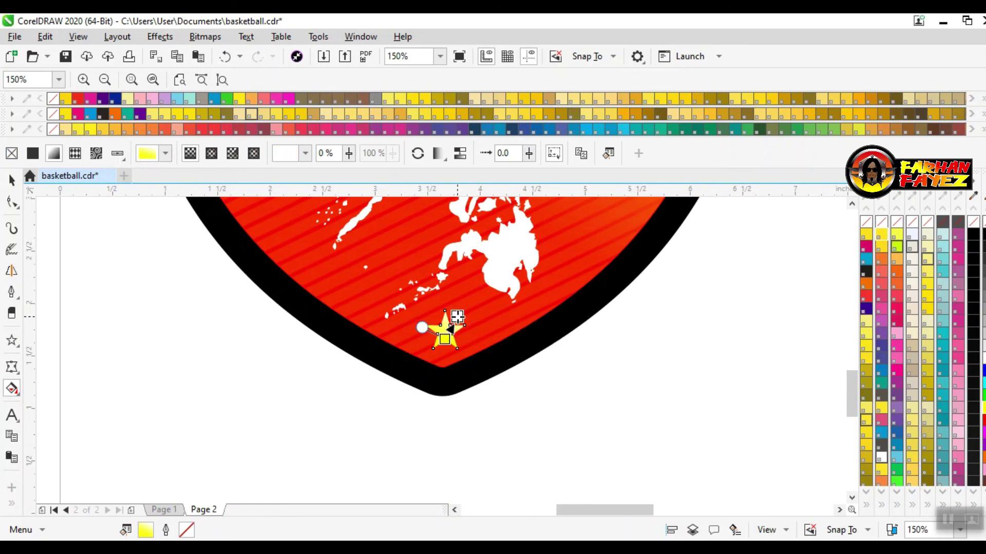
Copy the gradient star and place the duplicate higher up, to the right of the map
{"action": "left_click", "coordinate": [9, 180]}
{"action": "left_click", "coordinate": [609, 414]}
{"action": "right_click", "coordinate": [446, 328]}
{"action": "left_click", "coordinate": [507, 290]}
{"action": "right_click", "coordinate": [569, 367]}
{"action": "left_click", "coordinate": [585, 297]}
{"action": "left_click", "coordinate": [566, 406]}
{"action": "left_click_drag", "start_coordinate": [445, 332], "coordinate": [573, 260]}
{"action": "left_click", "coordinate": [653, 313]}
Copy the star right of the map and place the duplicate to the left of the map
{"action": "right_click", "coordinate": [571, 267]}
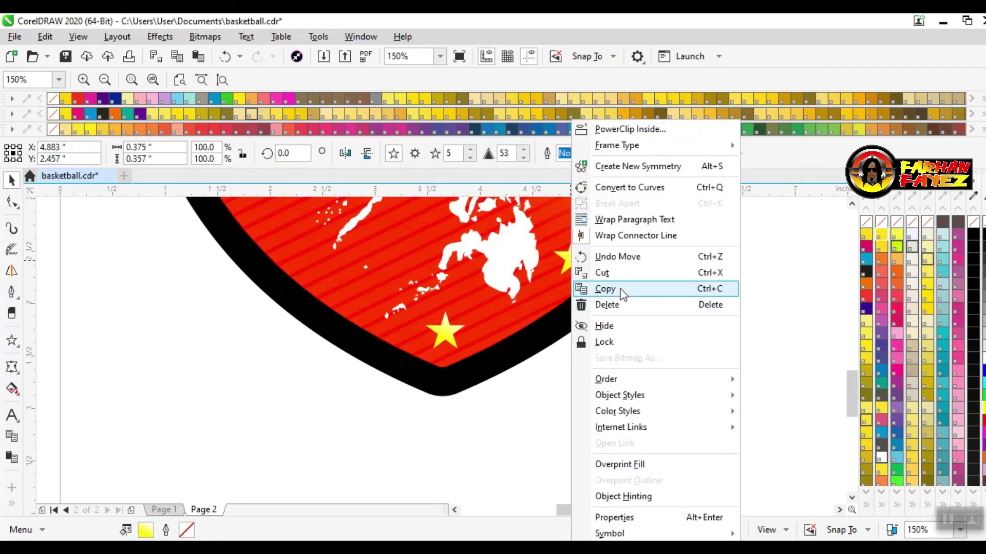
{"action": "left_click", "coordinate": [618, 293]}
{"action": "left_click", "coordinate": [625, 327]}
{"action": "right_click", "coordinate": [624, 326]}
{"action": "left_click", "coordinate": [678, 456]}
{"action": "left_click_drag", "start_coordinate": [572, 259], "coordinate": [318, 276]}
{"action": "left_click", "coordinate": [643, 387]}
View both shields on the whole page and show the finished logo in a full-screen preview
{"action": "scroll", "coordinate": [421, 297], "scroll_direction": "down", "scroll_amount": 1}
{"action": "left_click_drag", "start_coordinate": [852, 380], "coordinate": [852, 303]}
{"action": "left_click", "coordinate": [223, 80]}
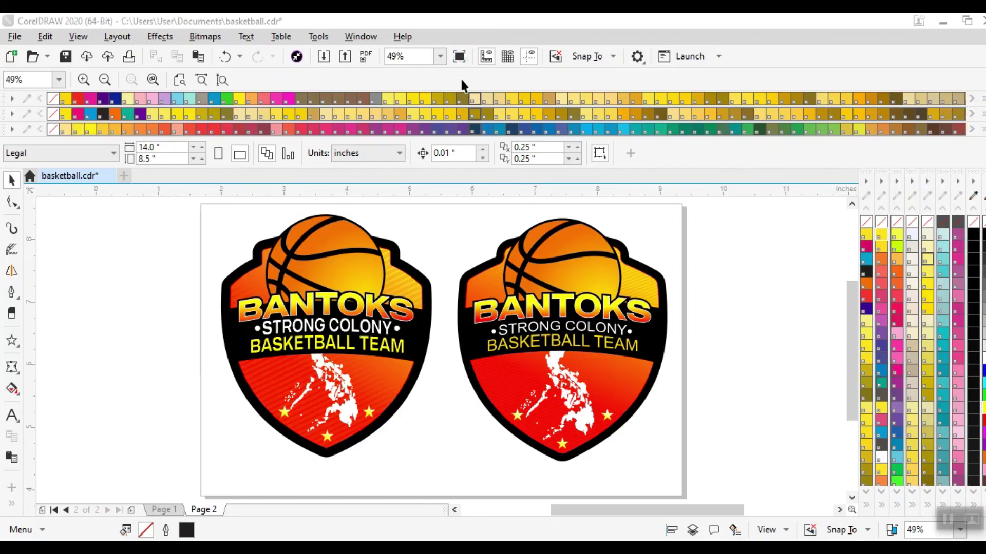
{"action": "left_click", "coordinate": [460, 56]}
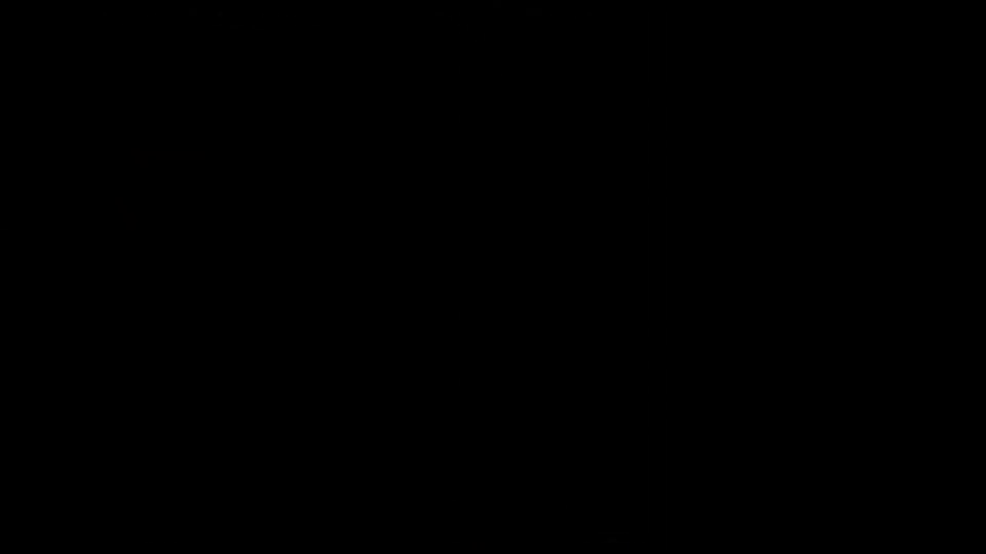